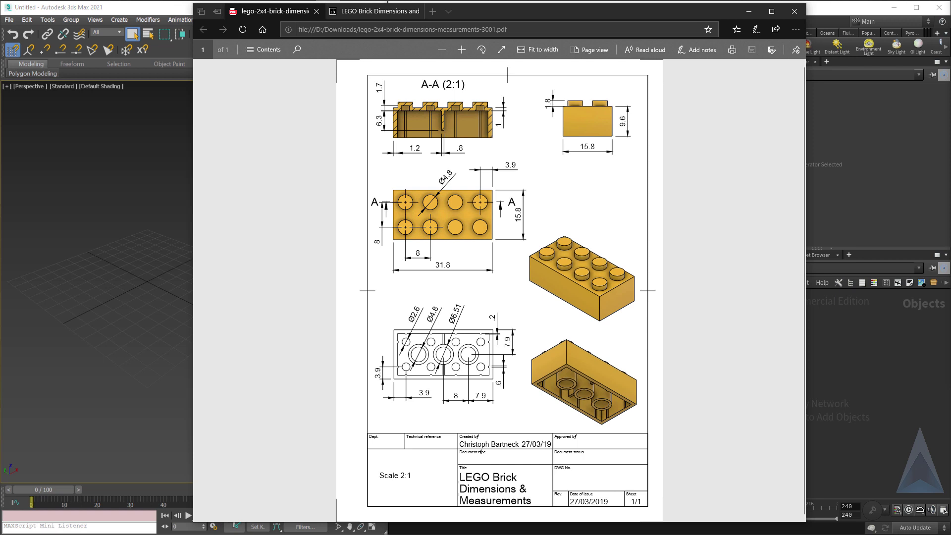
Step: Review the LEGO brick dimensions web page and return to the 2x4 brick measurement drawing
click(370, 12)
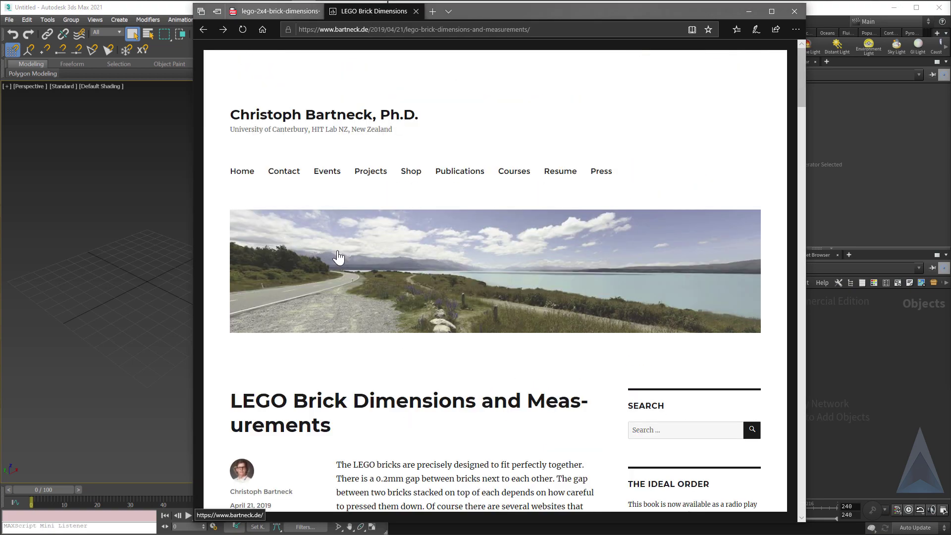
click(275, 11)
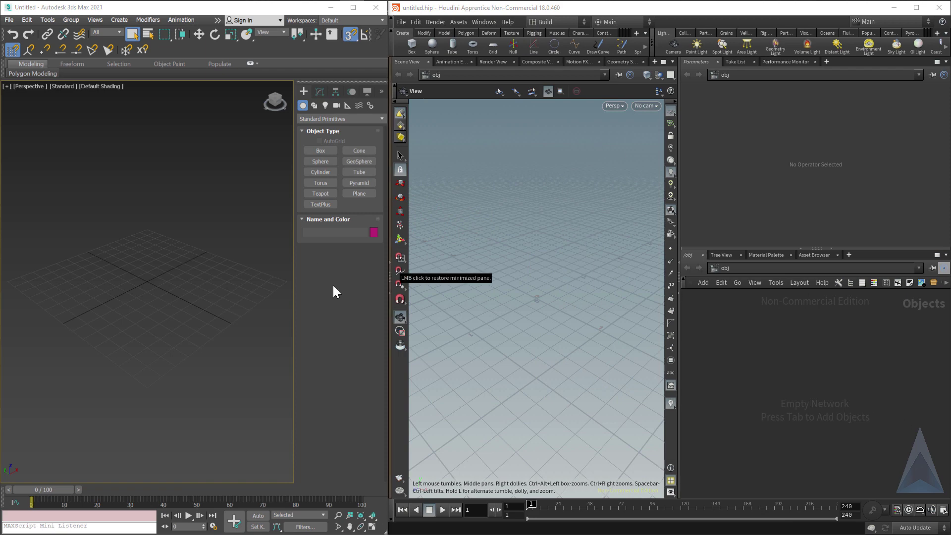
Step: Check the display unit scale and system unit settings in 3ds Max, leaving them as they are
click(217, 21)
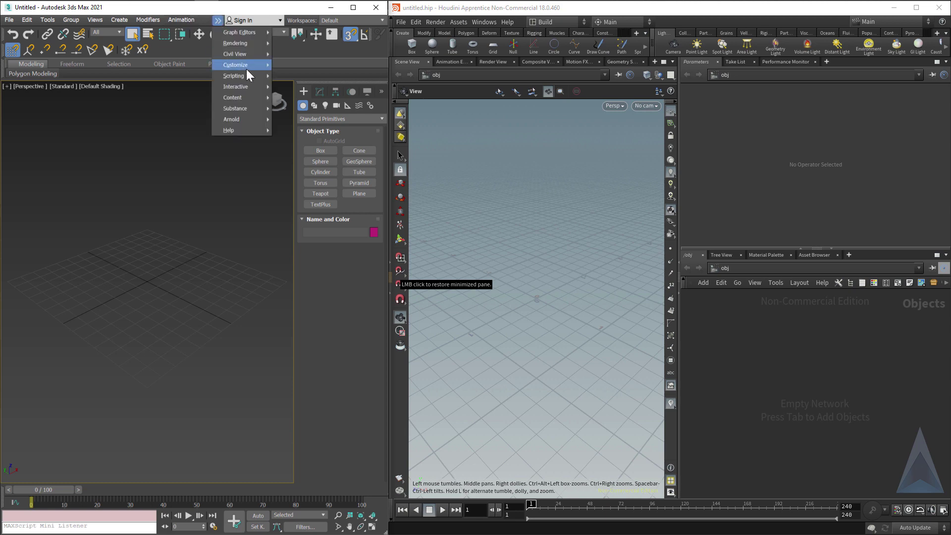
mouse_move(246, 67)
click(314, 204)
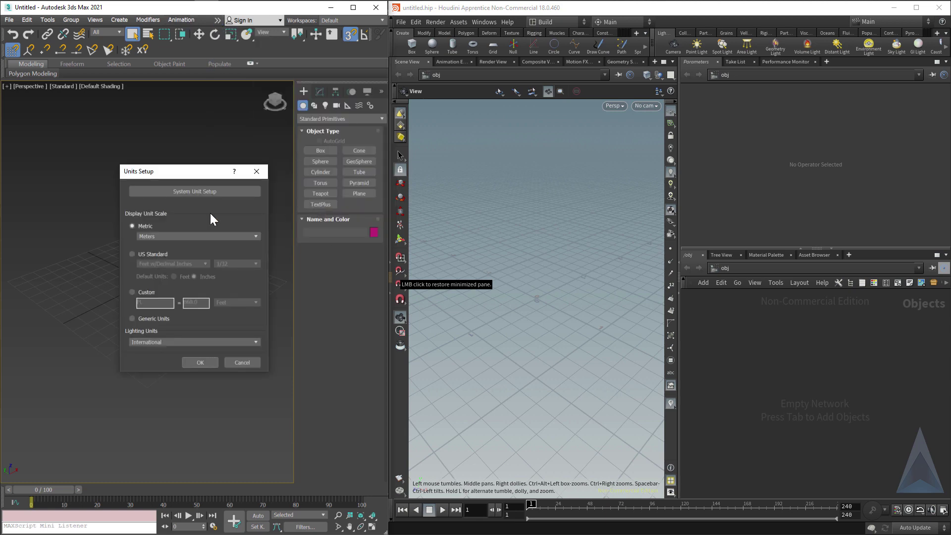
click(189, 192)
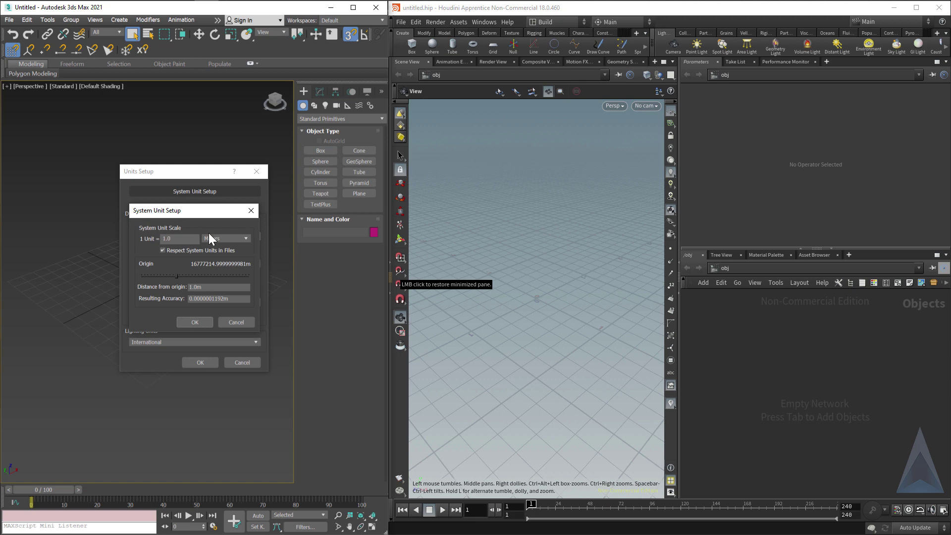
click(231, 322)
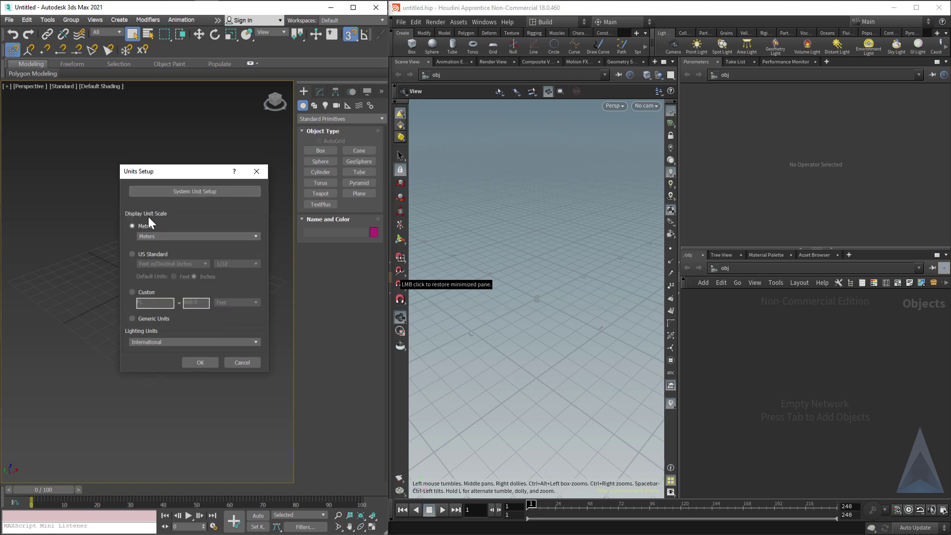
click(238, 363)
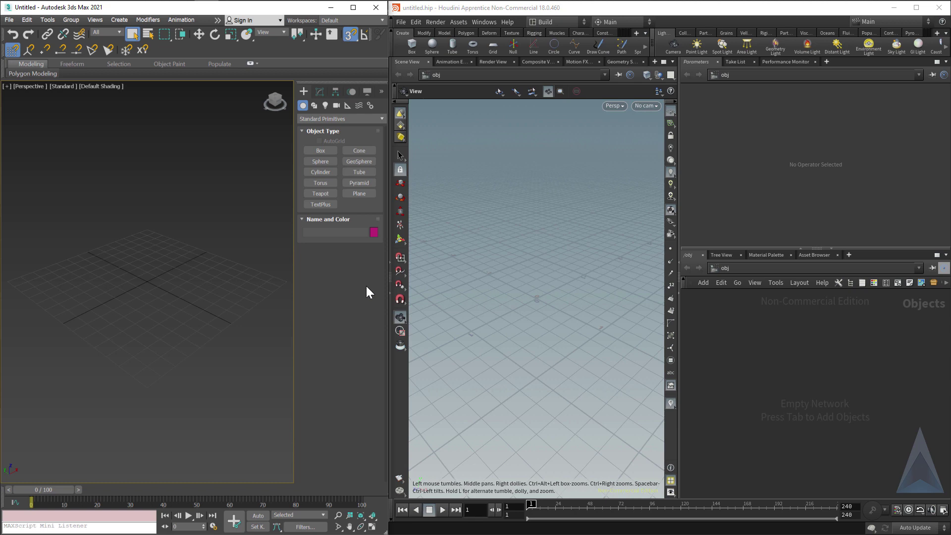
Step: Create a box at the grid origin with length 31.8 m, width 15.8 m and height 9.6 m, consulting the brick drawing
click(321, 151)
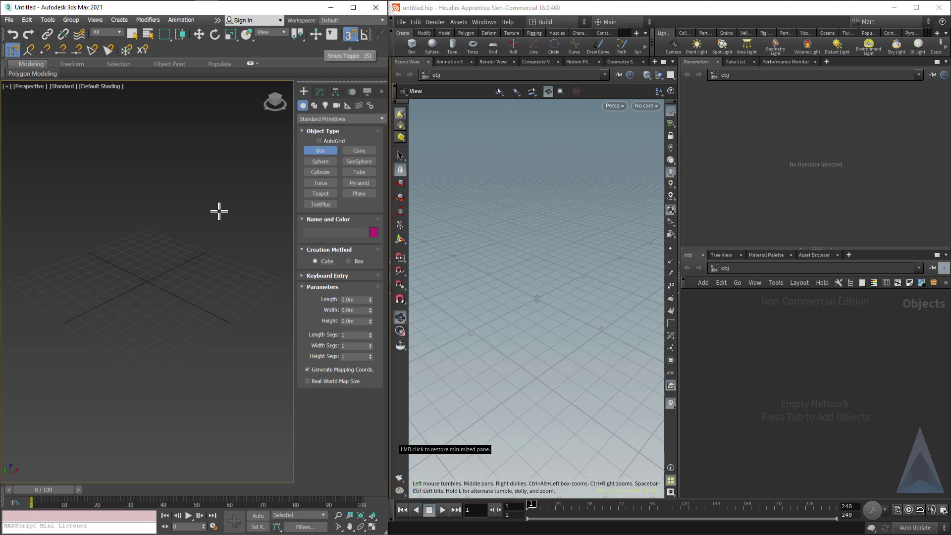
drag(146, 282, 228, 284)
double_click(358, 300)
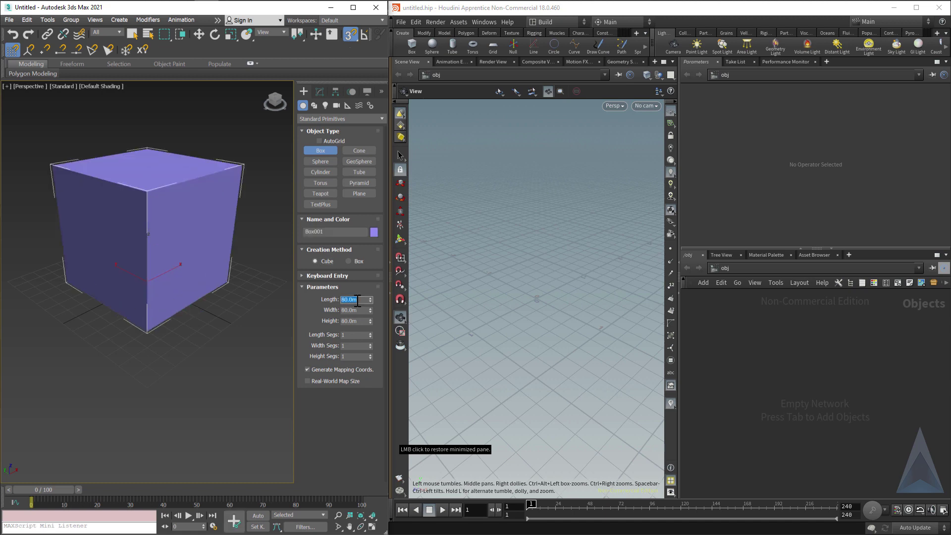
text(31.8)
key(Tab)
text(15.8)
key(Tab)
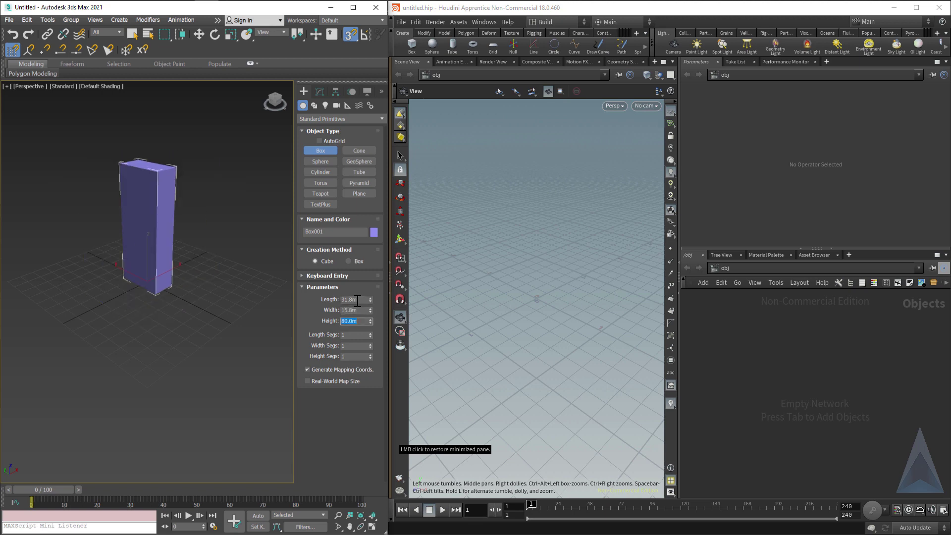
text(9.6)
key(Return)
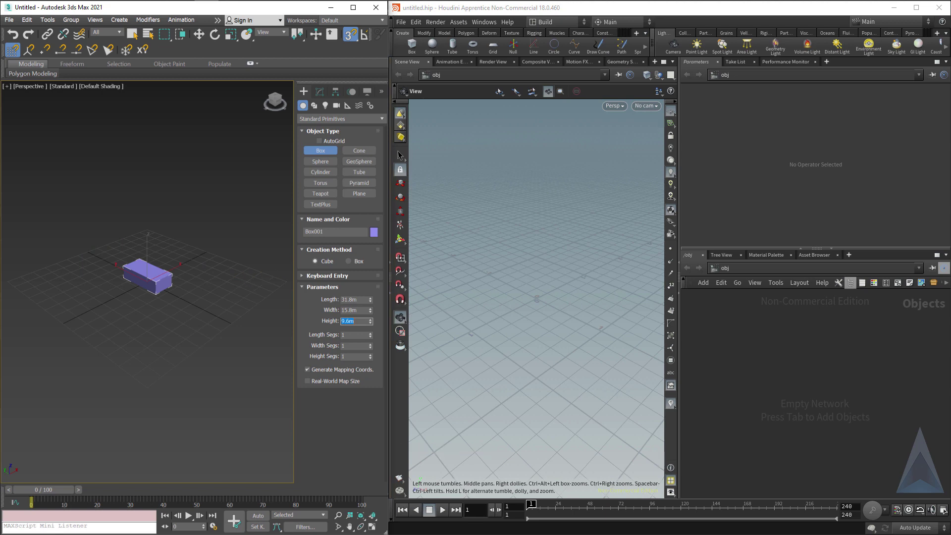
key(alt+Tab)
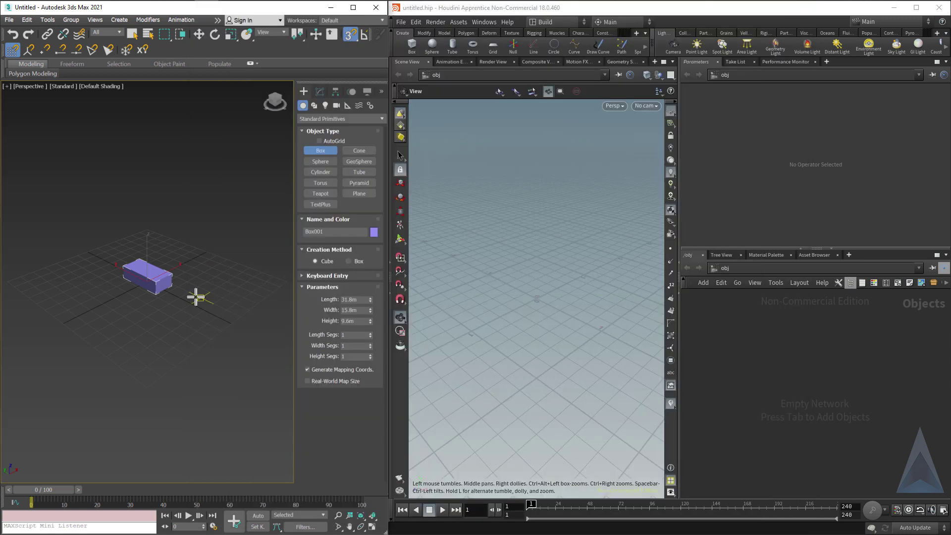
scroll(164, 280, up, 5)
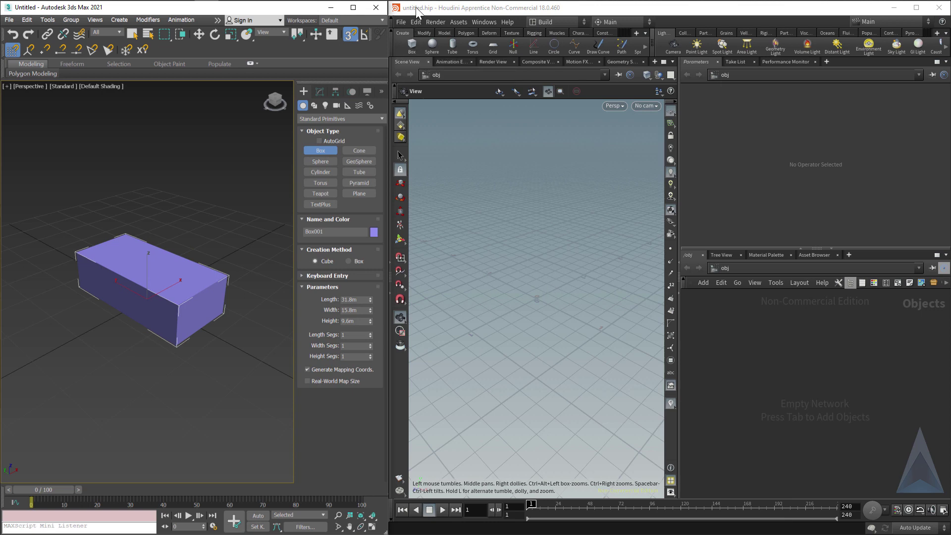
Step: Switch to Houdini, create a box at the origin and enter its geometry network
click(411, 49)
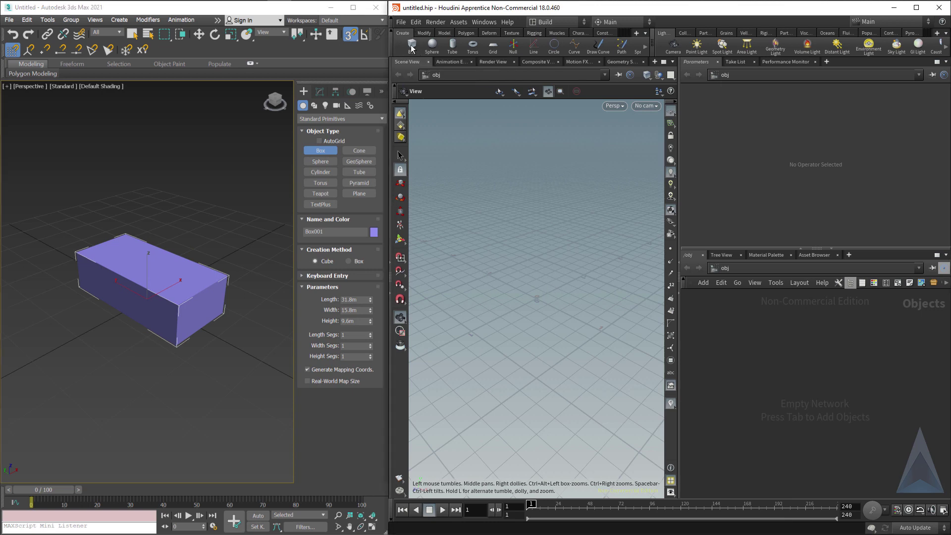
key(Return)
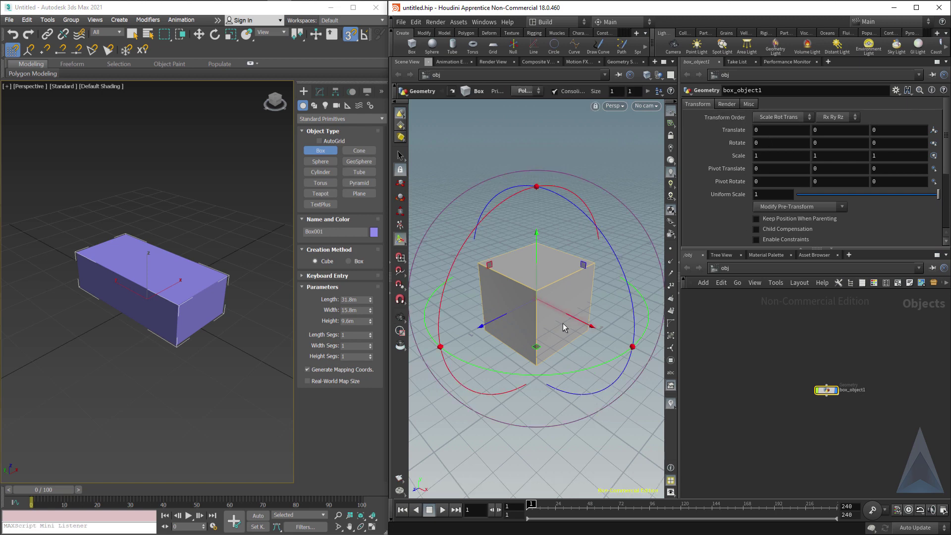
scroll(854, 412, up, 3)
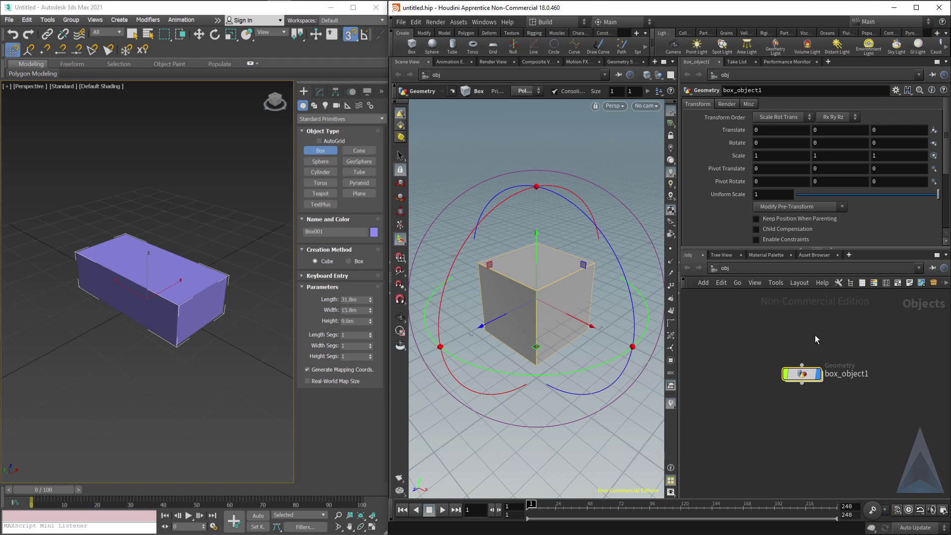
drag(805, 378, 785, 371)
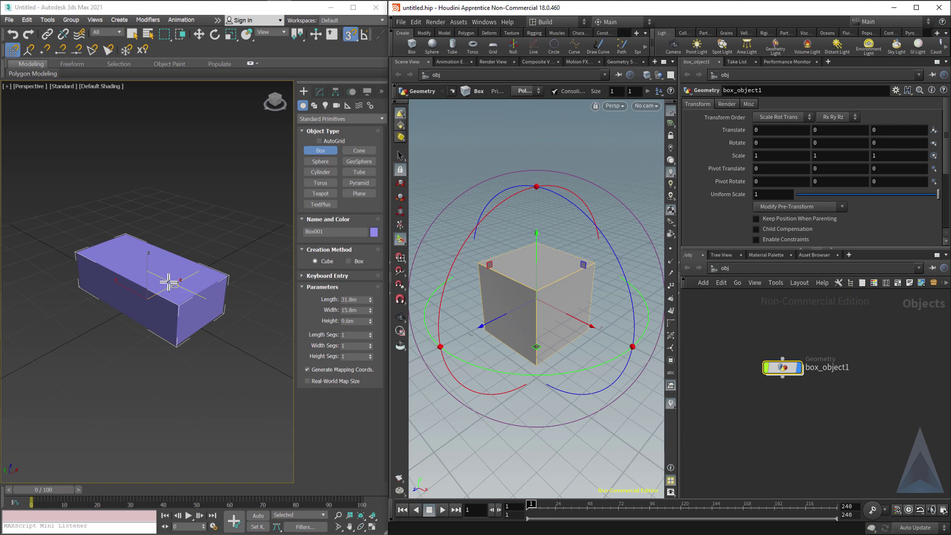
double_click(783, 367)
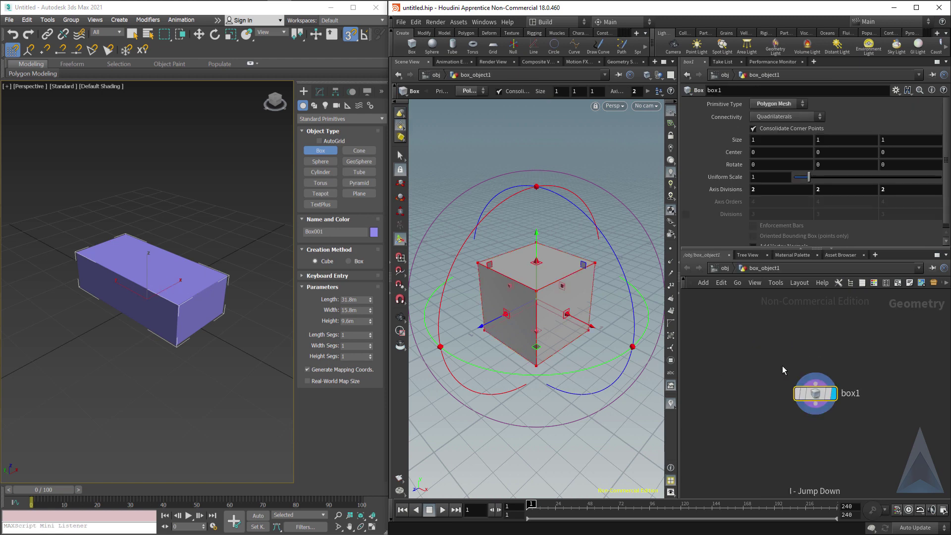
drag(819, 397, 776, 374)
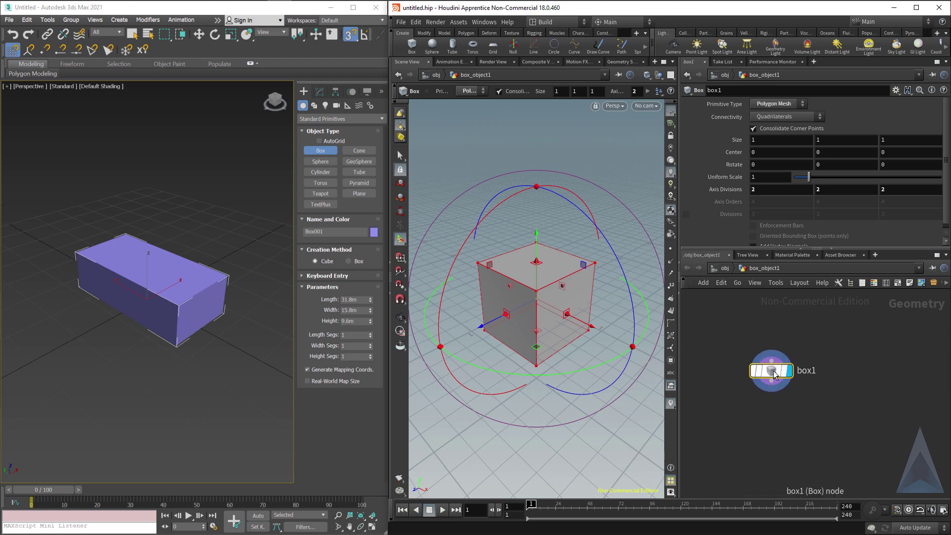
Step: Set the box node's size to 31.8, 9.6 and 15.8 in X, Y and Z, and deselect the node
click(780, 140)
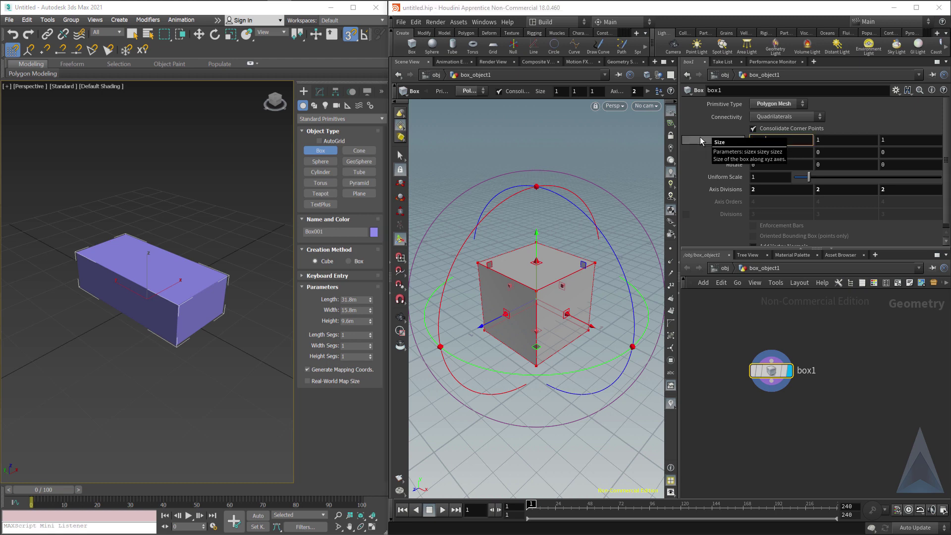
text(31.8)
key(Tab)
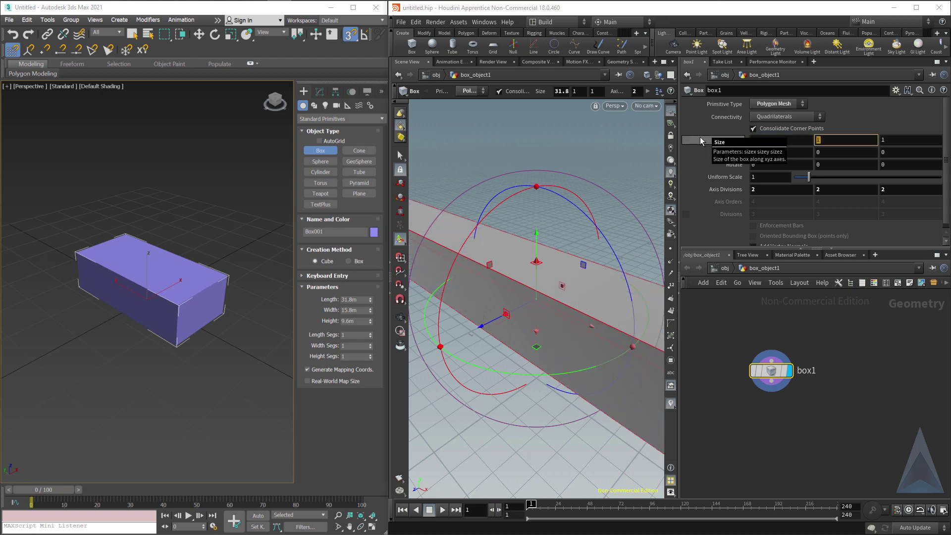
text(9.6)
key(Tab)
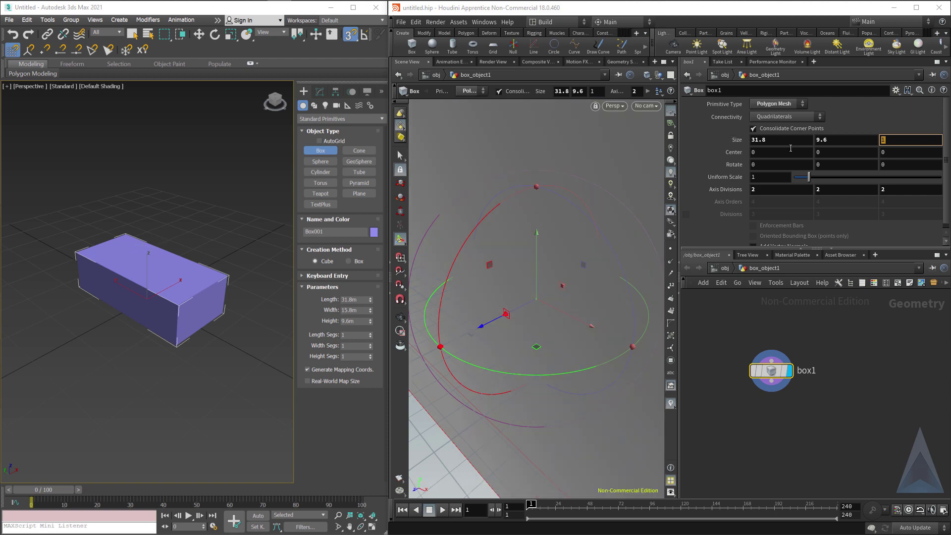
text(15.8)
key(Return)
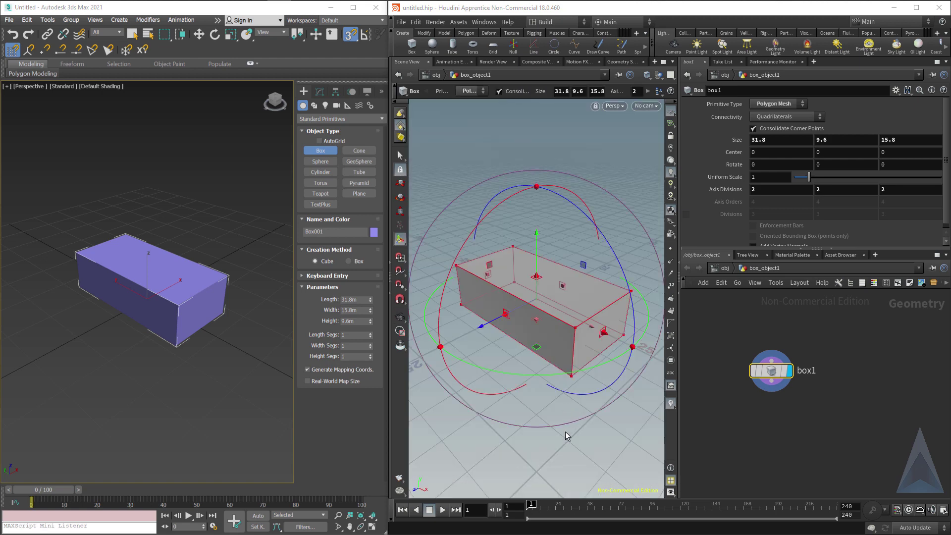
drag(778, 371, 777, 353)
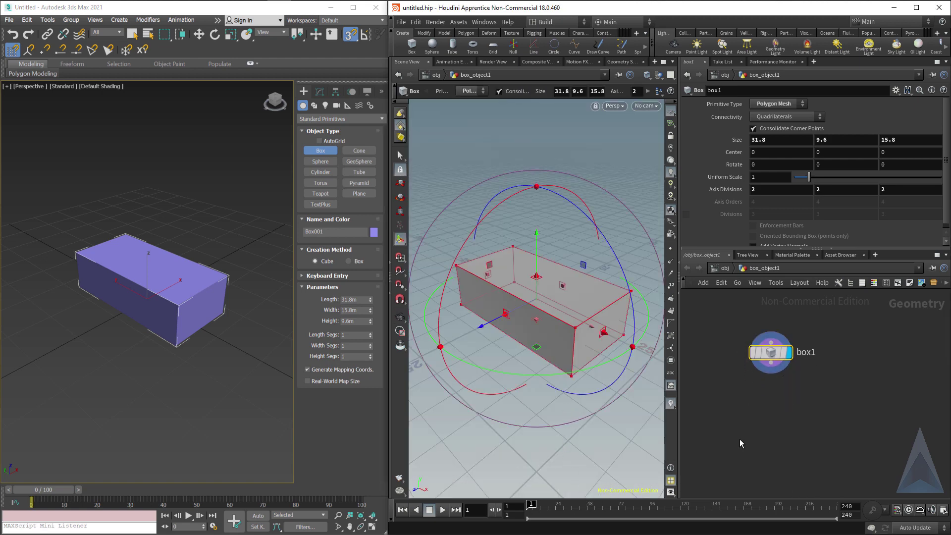
click(740, 430)
key(Escape)
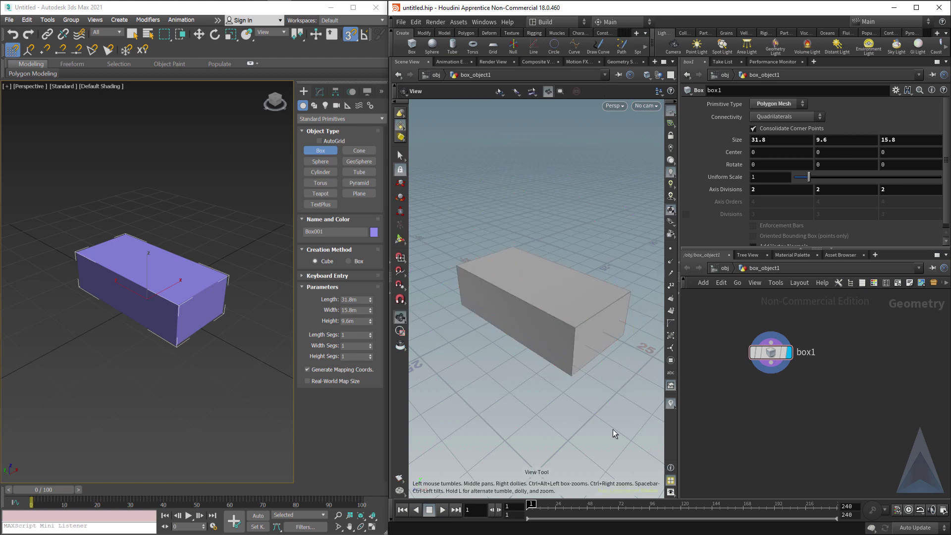
Step: Compare how the boxes sit relative to the grid origin in the front views of 3ds Max and Houdini, and return both to angled views
right_click(265, 384)
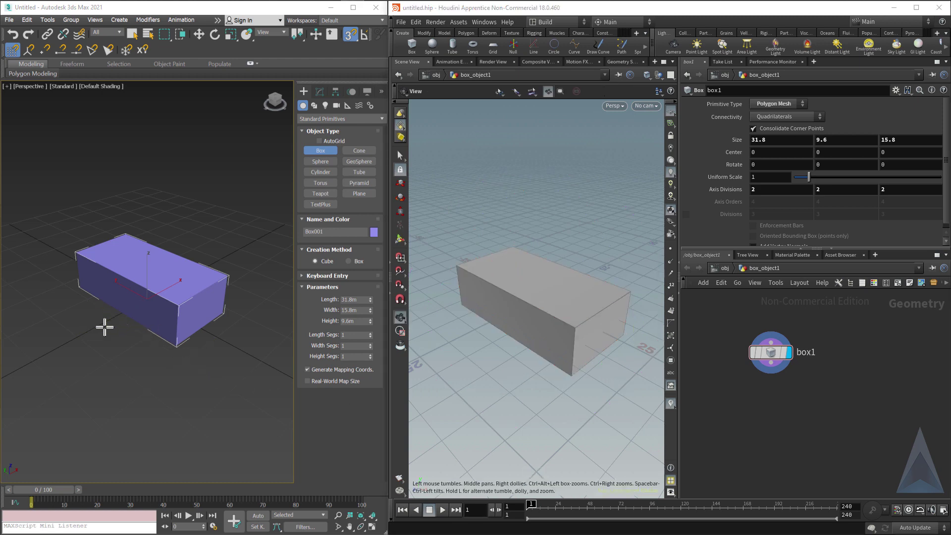
middle_drag(104, 327, 125, 317)
key(f)
scroll(130, 314, down, 10)
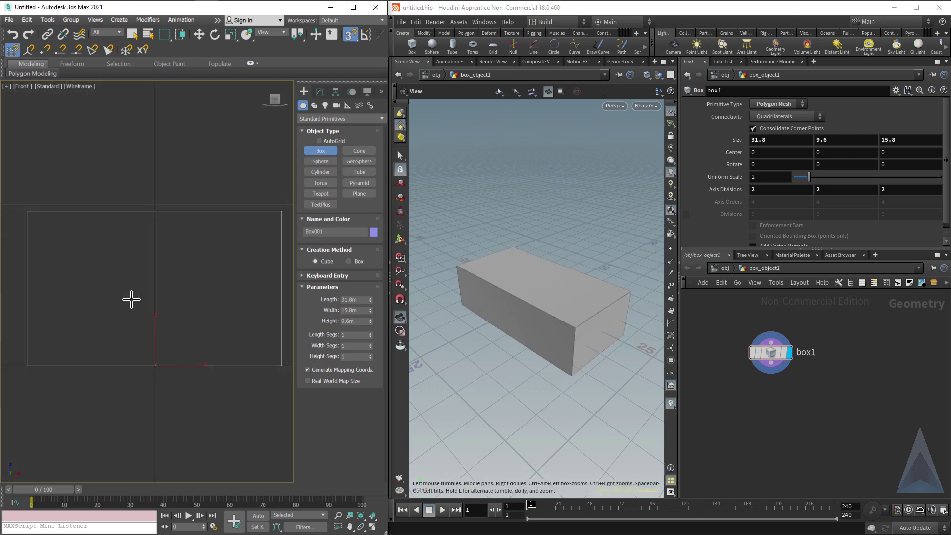
middle_drag(534, 293, 534, 294)
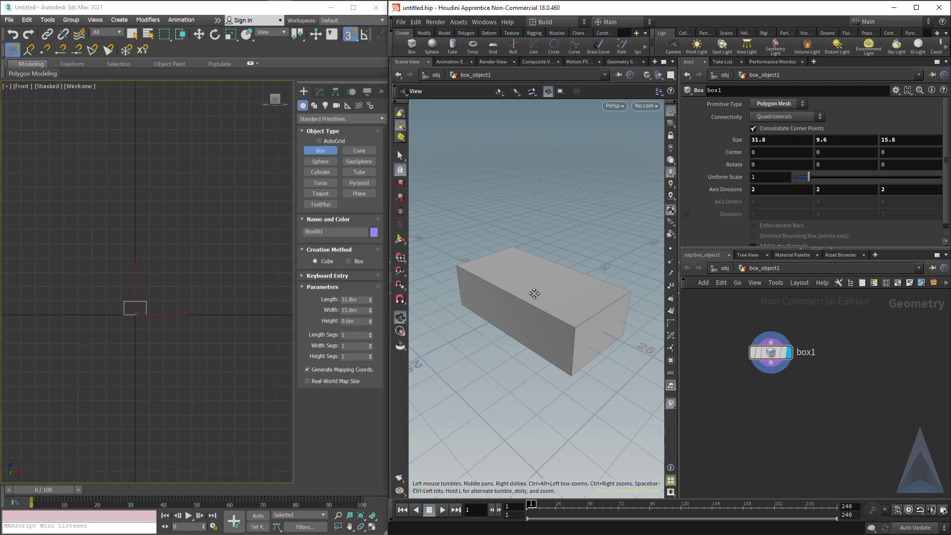
key(space+3)
scroll(534, 294, down, 5)
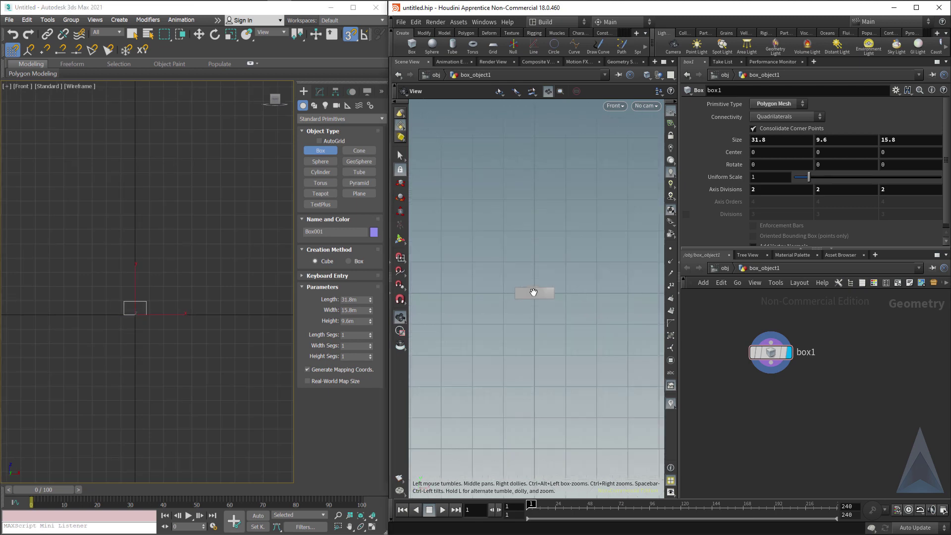
scroll(533, 292, up, 4)
scroll(533, 292, up, 4)
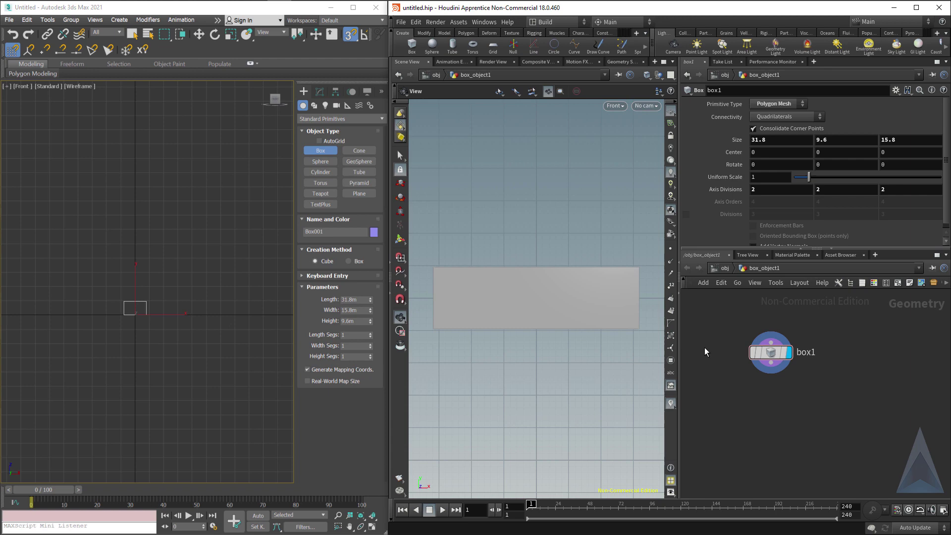
key(Return)
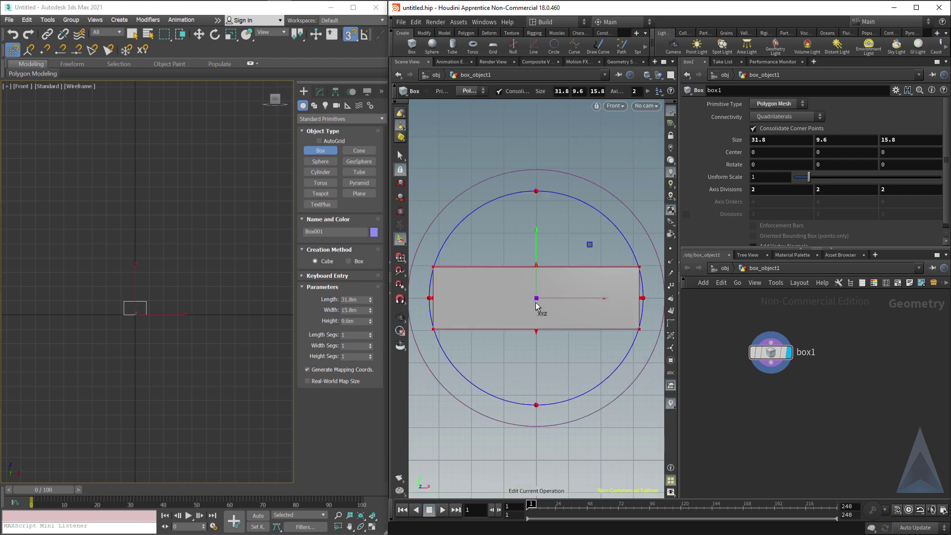
key(space+1)
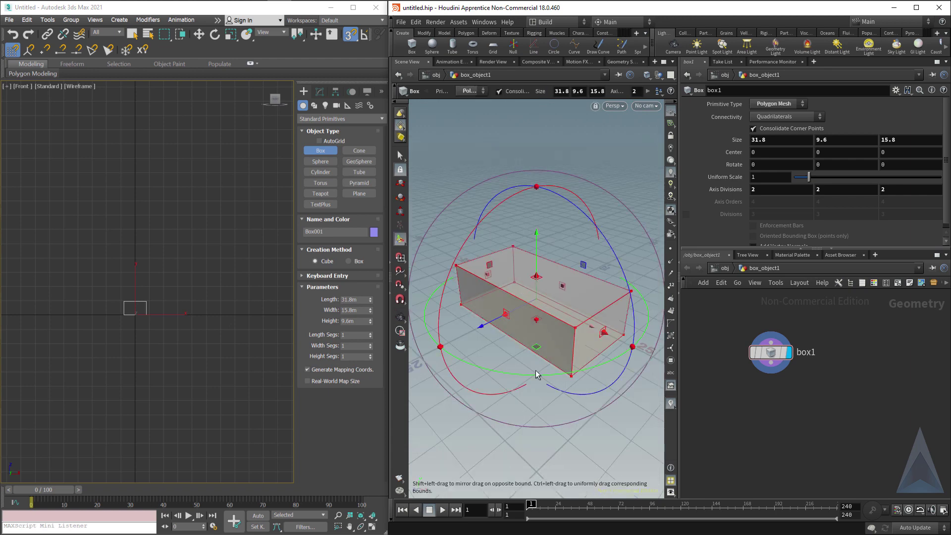
middle_click(168, 327)
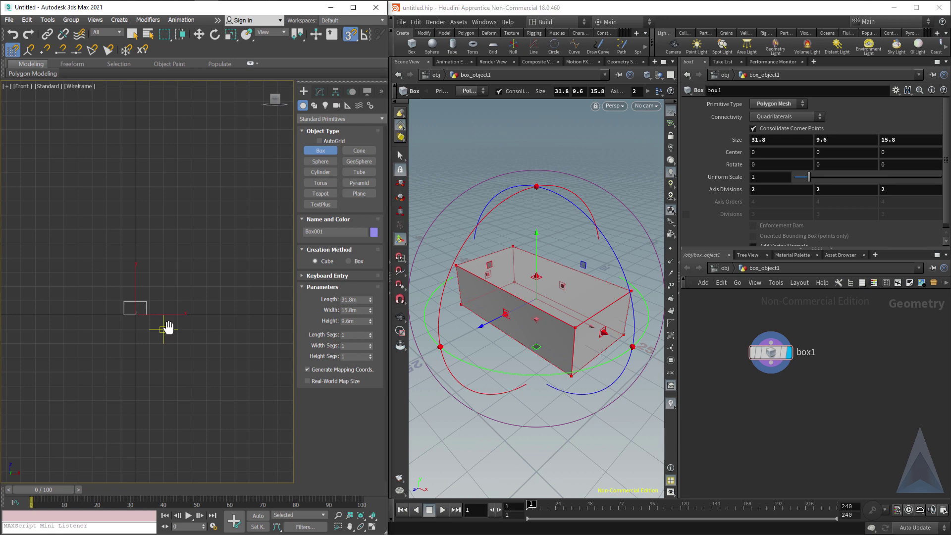
alt+middle_drag(161, 276, 196, 307)
key(z)
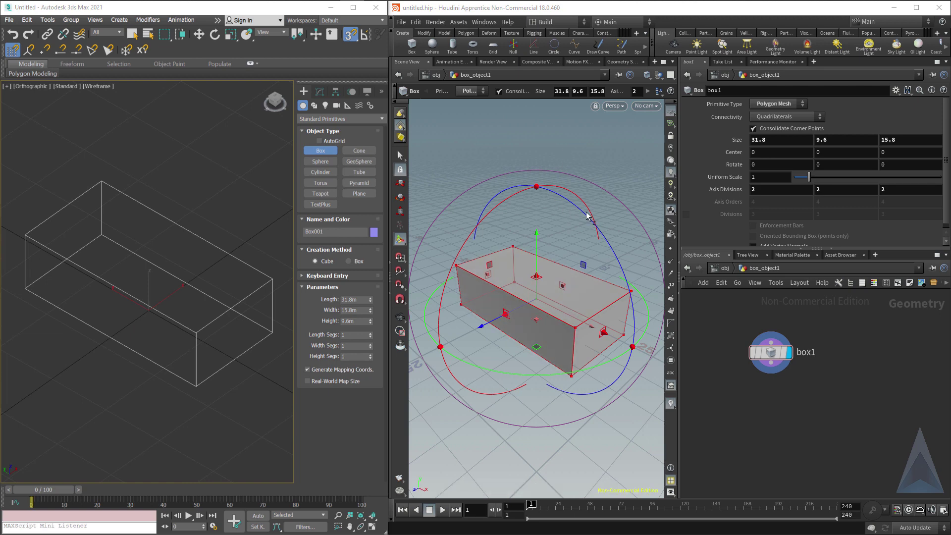
Step: Link the box's Y center to its Y size with a relative reference divided by 2: ch("sizey")/2
right_click(834, 140)
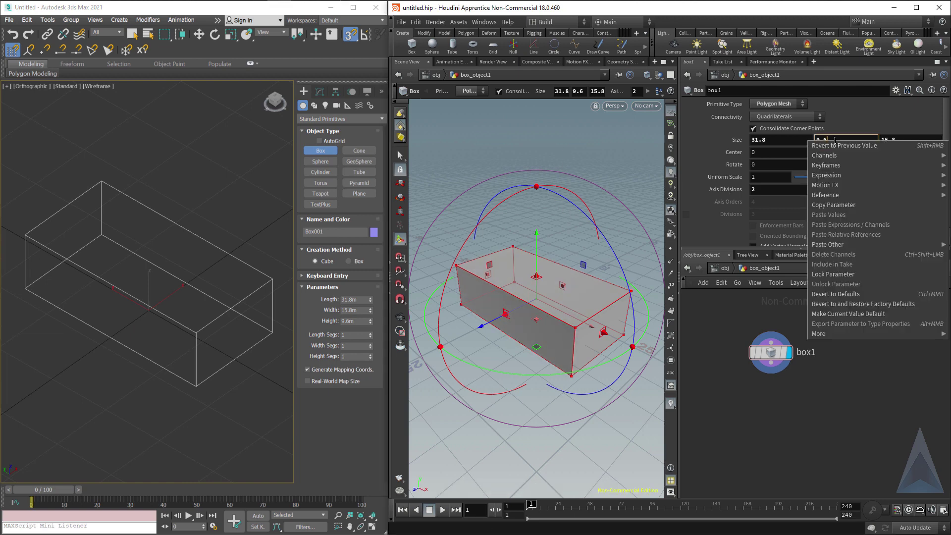
click(851, 204)
click(835, 153)
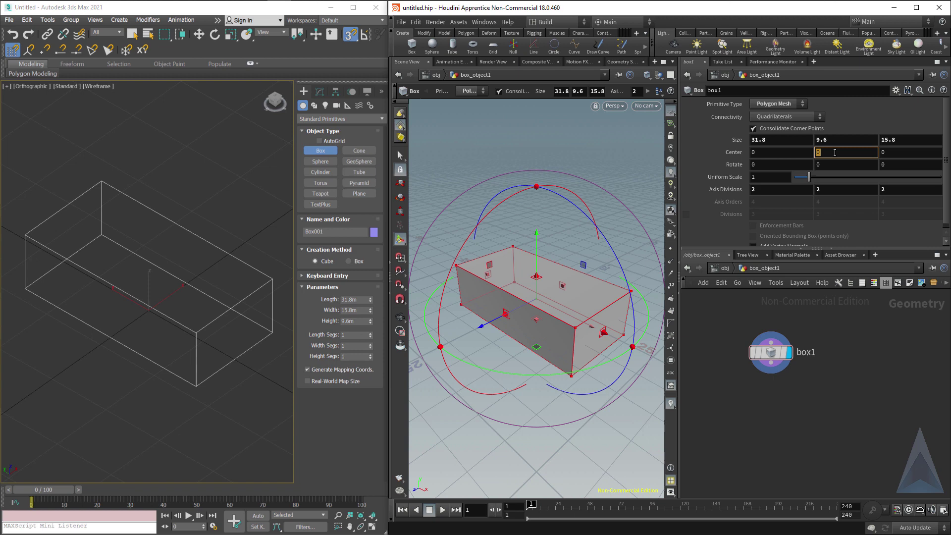
right_click(835, 153)
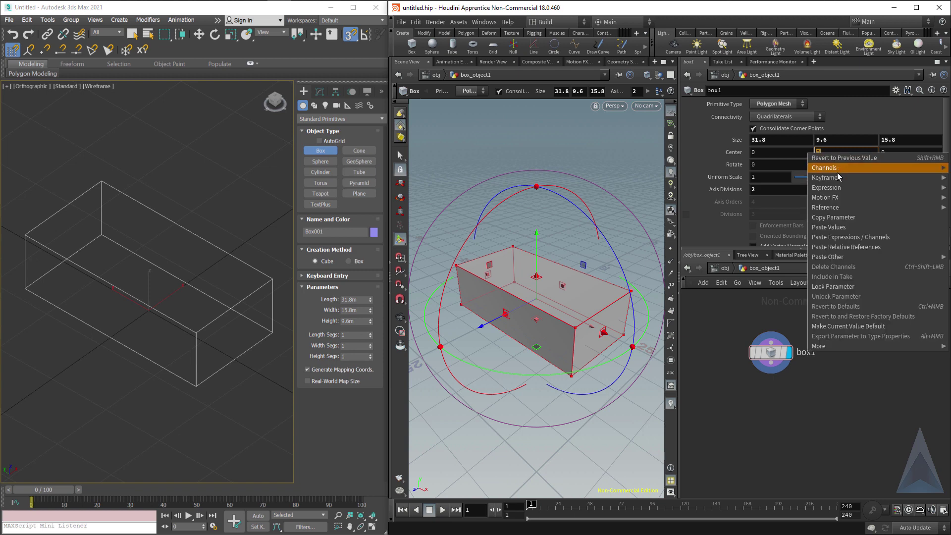
click(837, 247)
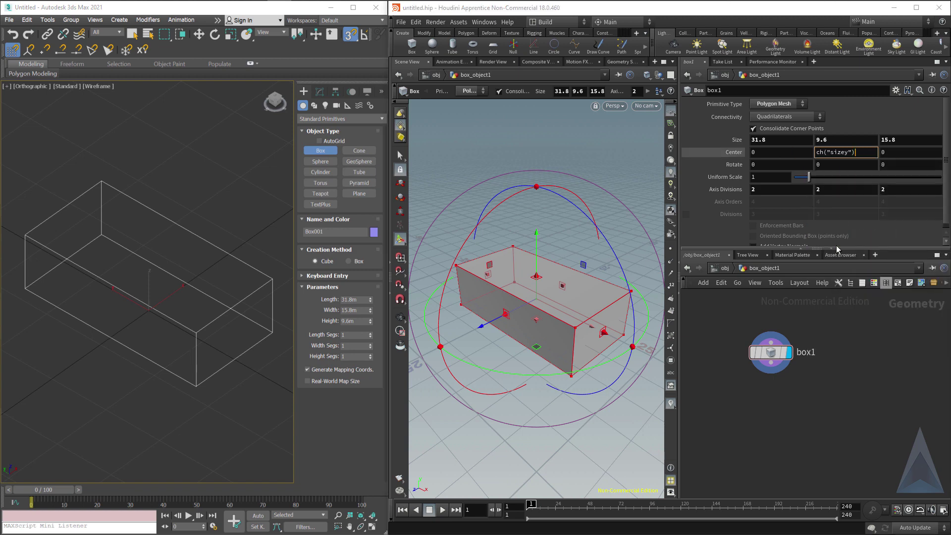
text(/2)
key(Return)
Step: Test the center expression by varying the box's height, and undo the change
mouse_move(520, 293)
alt+mouse_down()
mouse_move(533, 274)
mouse_move(554, 271)
mouse_move(536, 289)
alt+mouse_up()
key(Return)
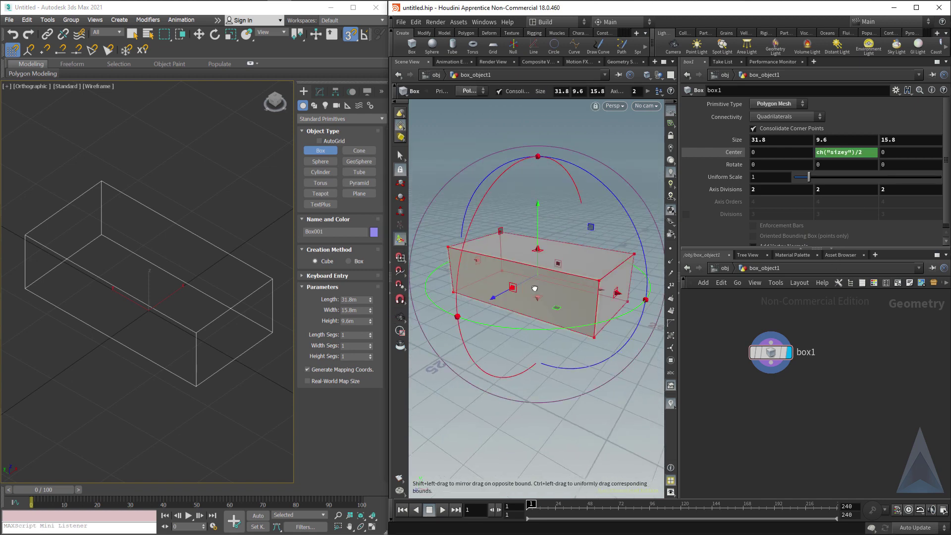
drag(539, 250, 544, 230)
middle_drag(829, 140, 862, 122)
key(ctrl+z)
Step: Switch to 3ds Max and display the box shaded with edged faces
middle_click(243, 198)
key(F3)
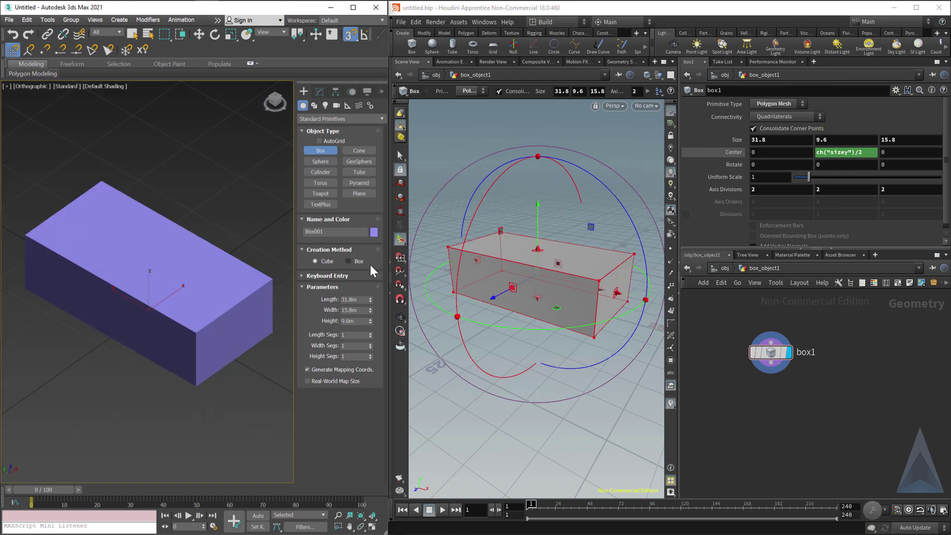
key(F4)
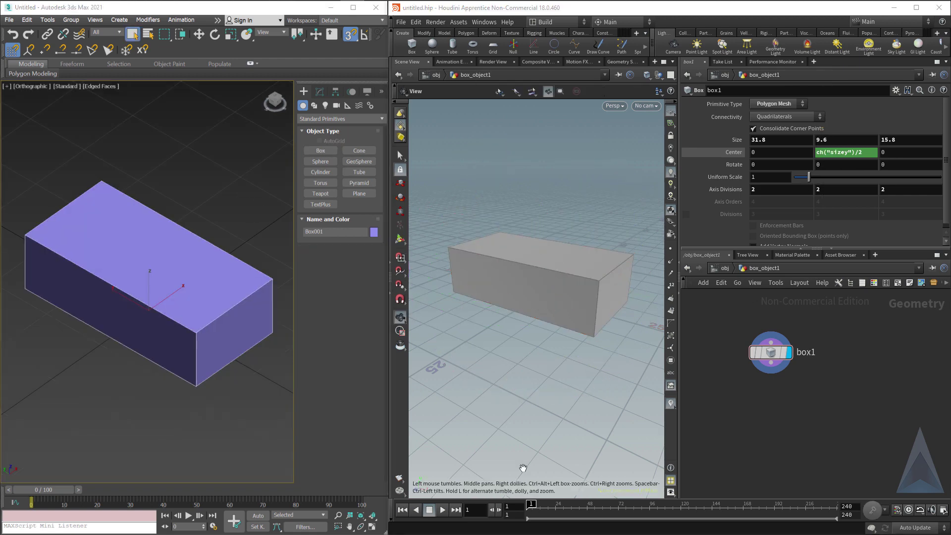
Step: Create a cylinder at the grid origin with radius 2.4 m and height 1.8 m, working in wireframe
click(326, 171)
key(F3)
drag(149, 309, 166, 320)
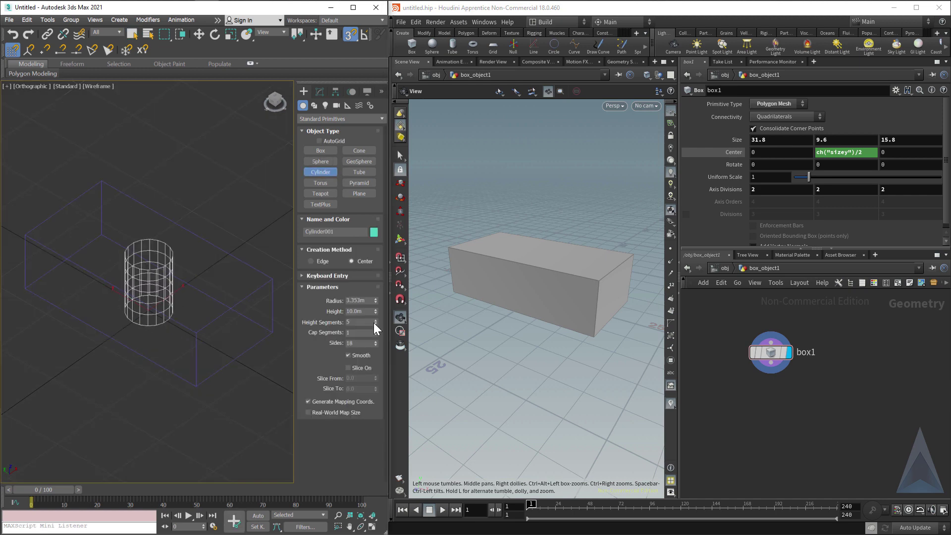
right_click(375, 321)
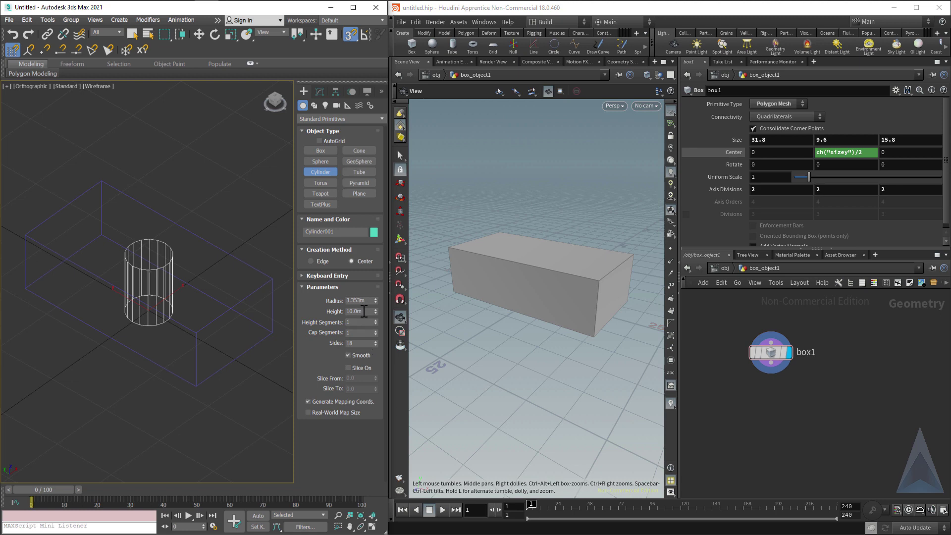
double_click(364, 311)
text(1.8)
key(shift+Tab)
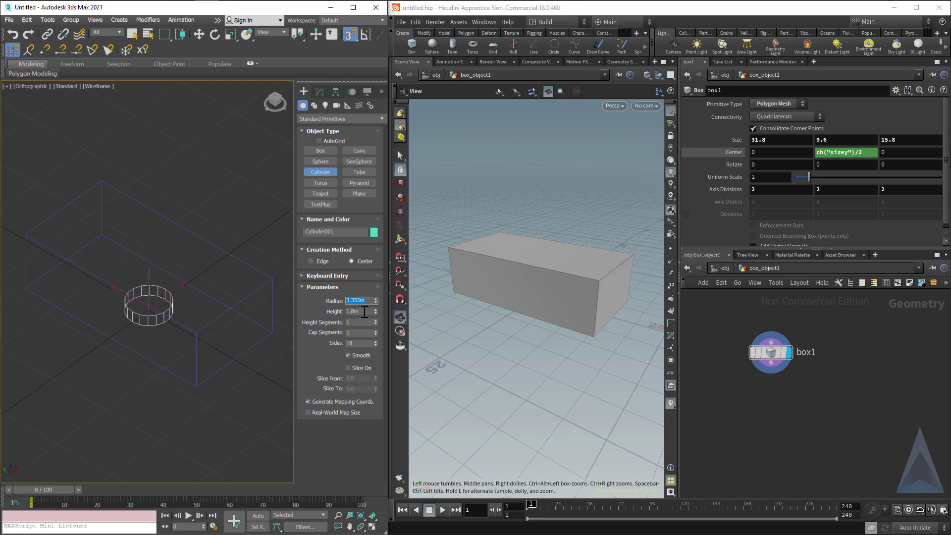
text(2.4)
key(Return)
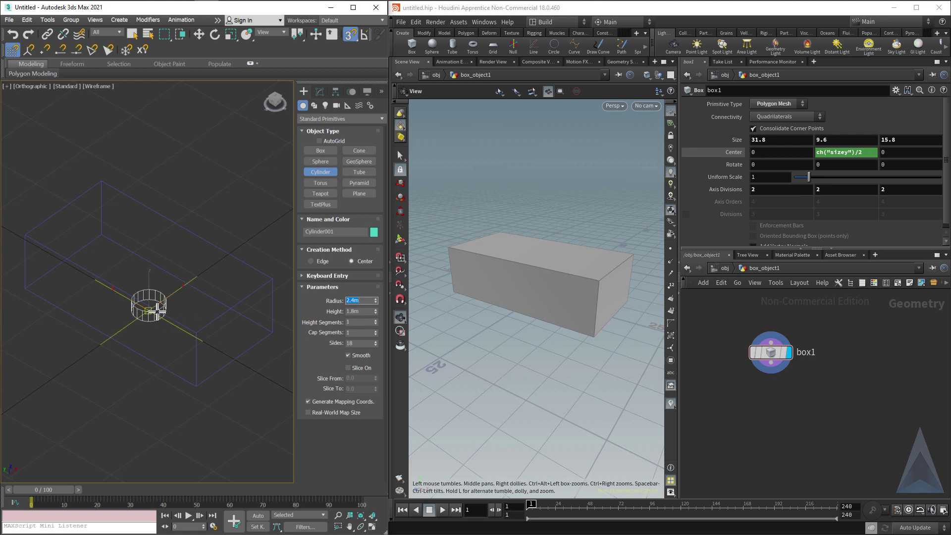
Step: In the top view, create a guide box centered on the grid origin with length 24 m, width 8 m and 3 length segments
alt+middle_drag(149, 310, 168, 312)
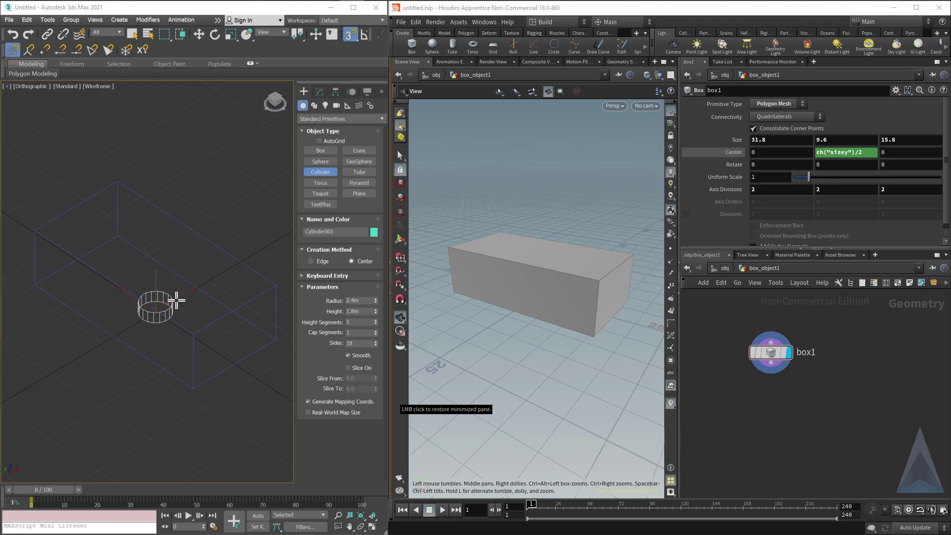
key(t)
scroll(174, 299, down, 8)
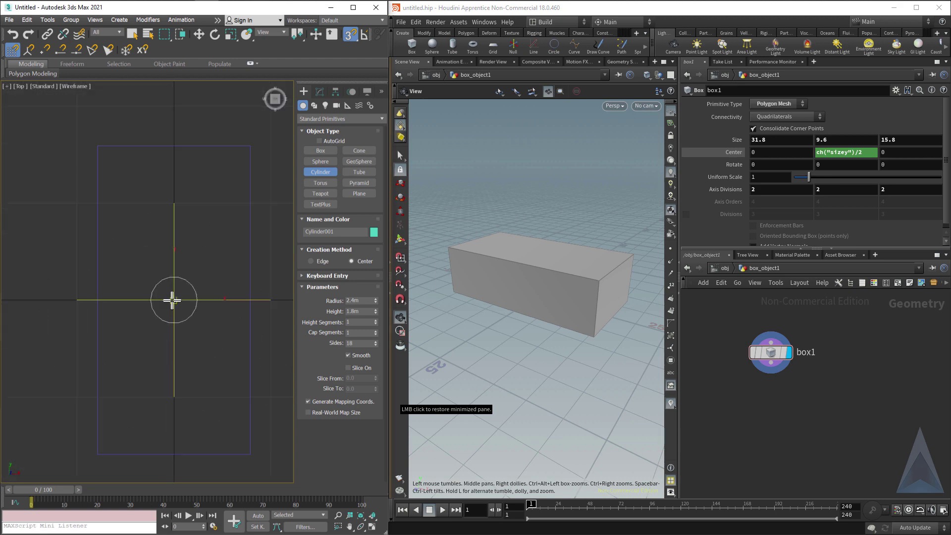
scroll(143, 320, up, 3)
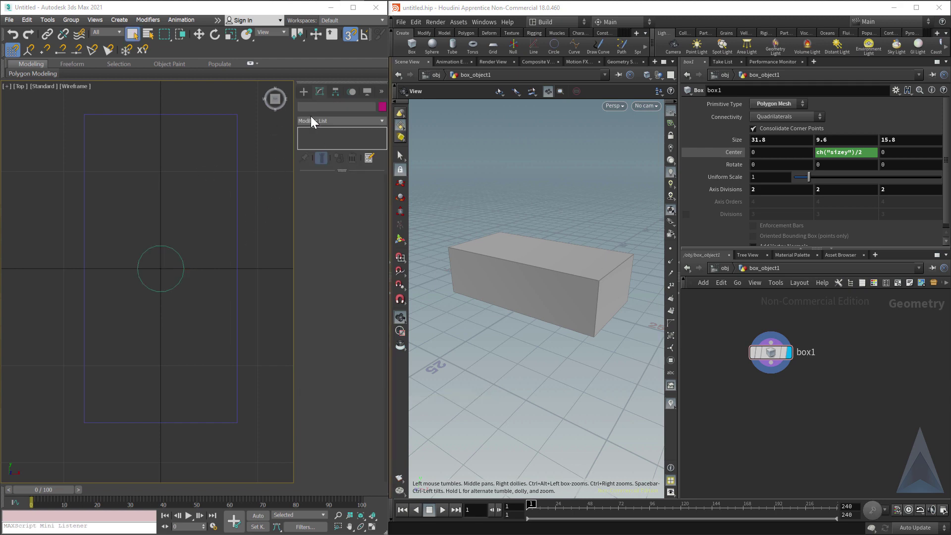
click(304, 92)
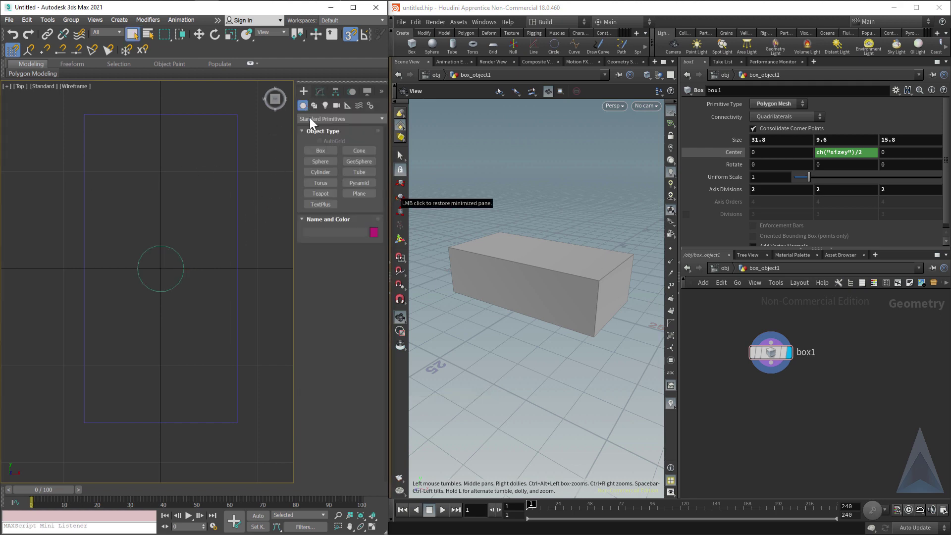
click(320, 152)
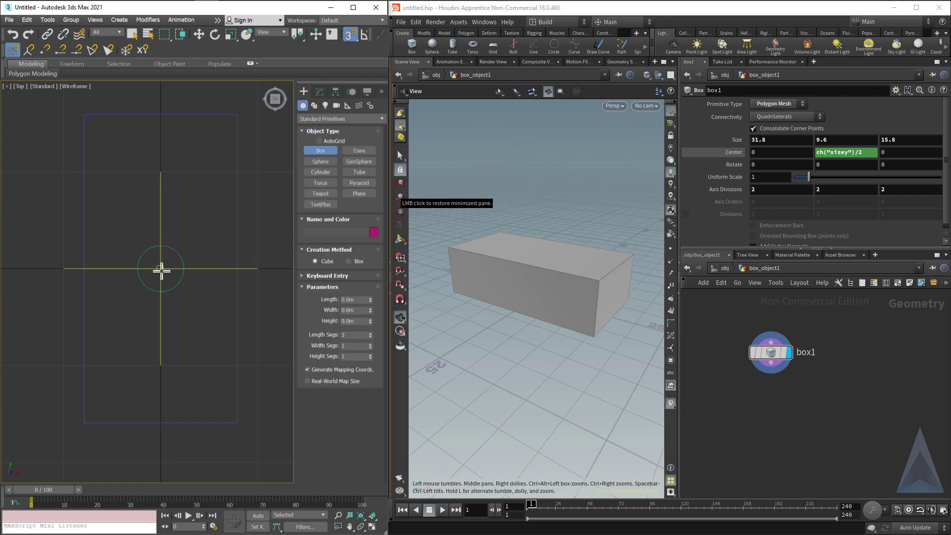
drag(160, 269, 235, 343)
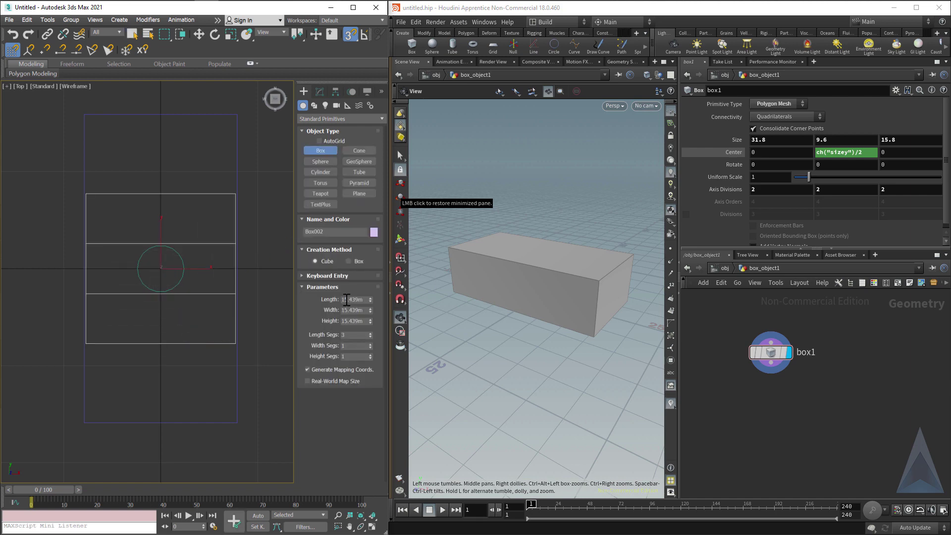
click(347, 300)
key(Tab)
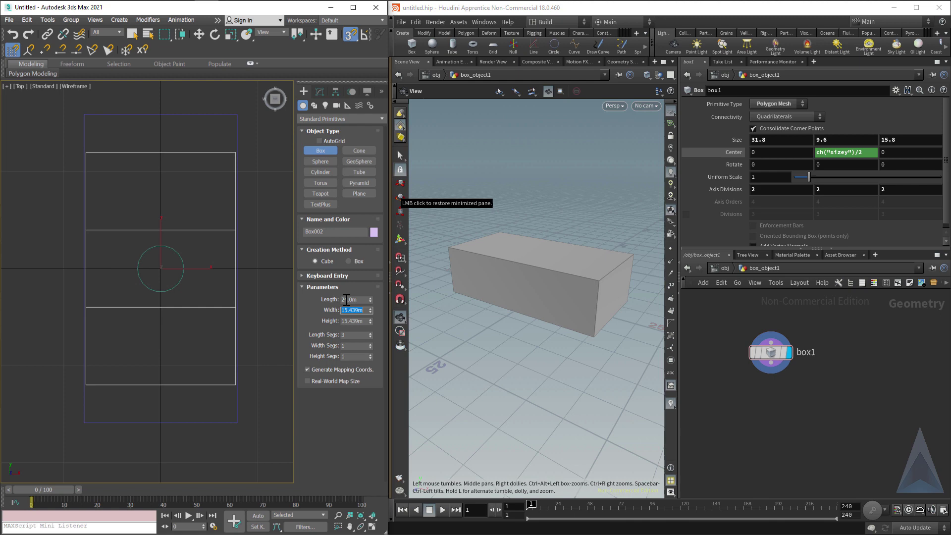
text(8)
key(Tab)
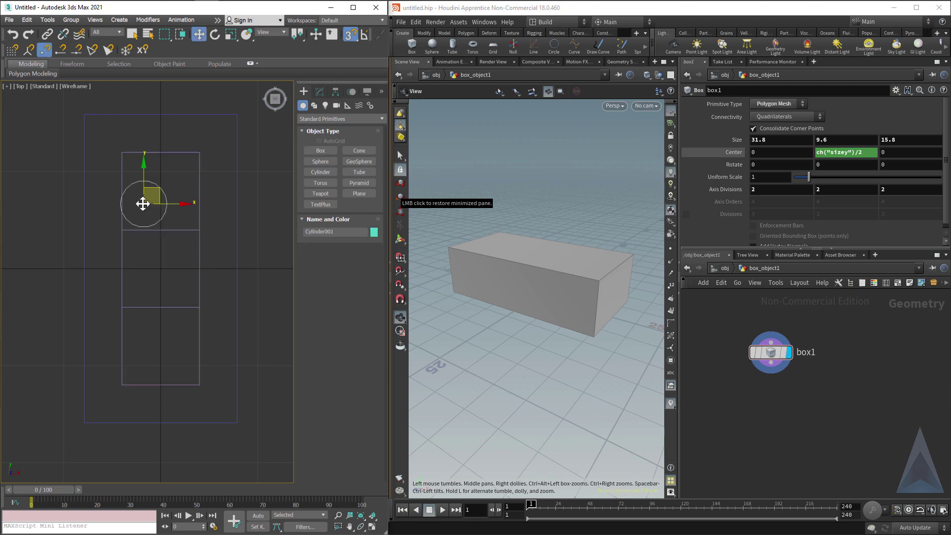
Step: Snap the cylinder to a vertex on one long edge of the guide box and clone it as 3 instances along that edge
key(ctrl+z)
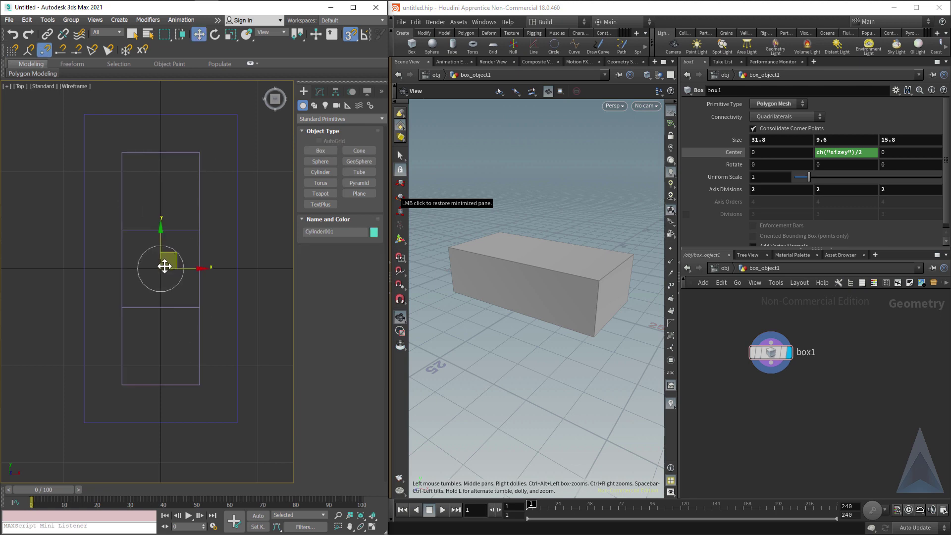
mouse_move(165, 266)
mouse_down()
mouse_move(122, 124)
mouse_move(120, 227)
mouse_up()
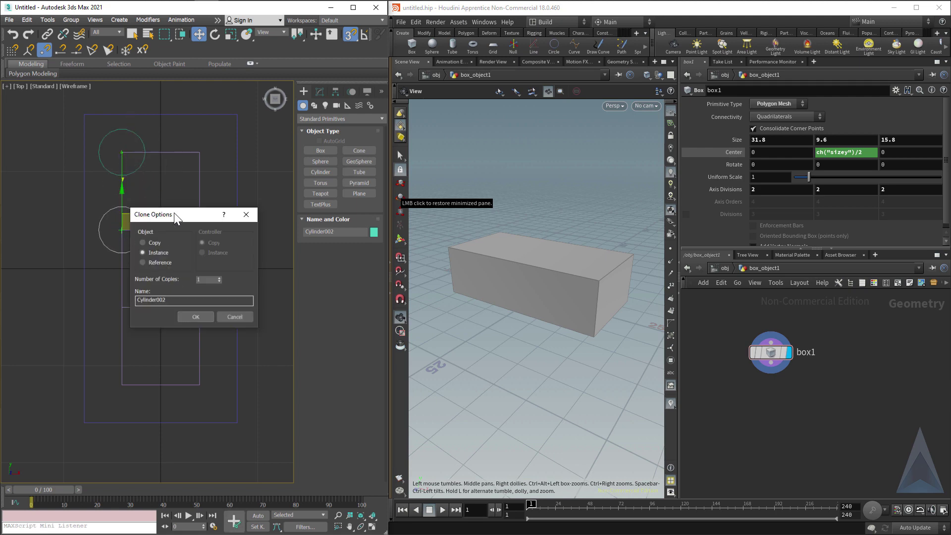
drag(174, 213, 263, 201)
click(305, 264)
click(305, 265)
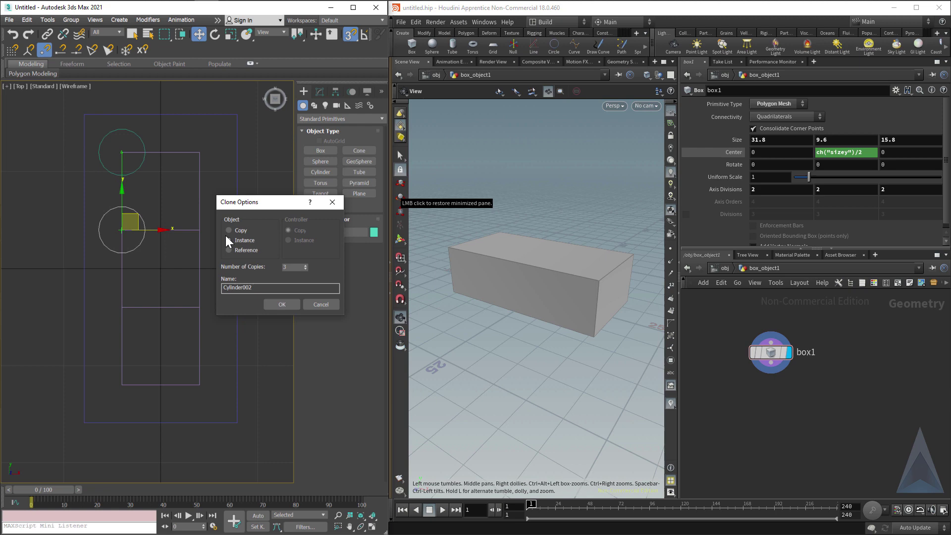
click(282, 305)
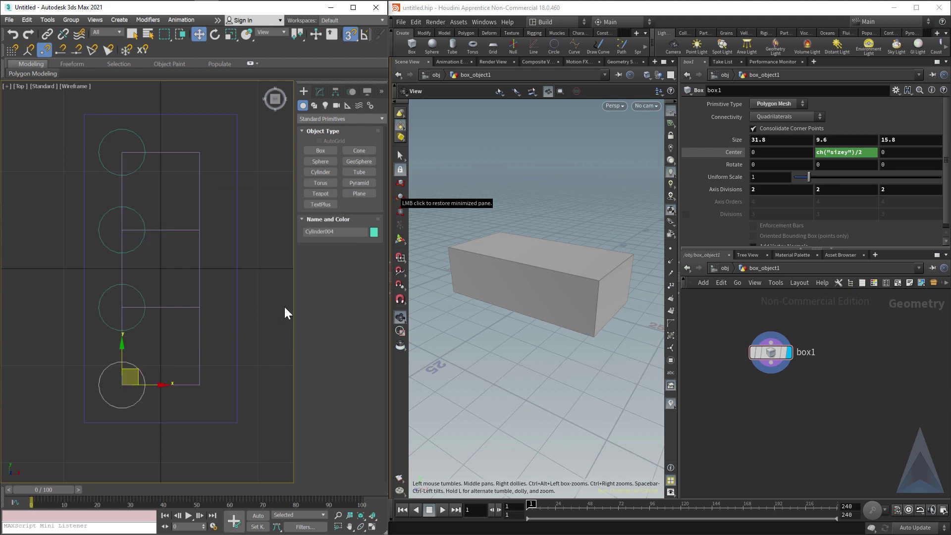
Step: Select the four cylinders and clone them once as instances onto the guide box's opposite long edge, using pivot point centers and vertex snapping
drag(91, 146, 106, 369)
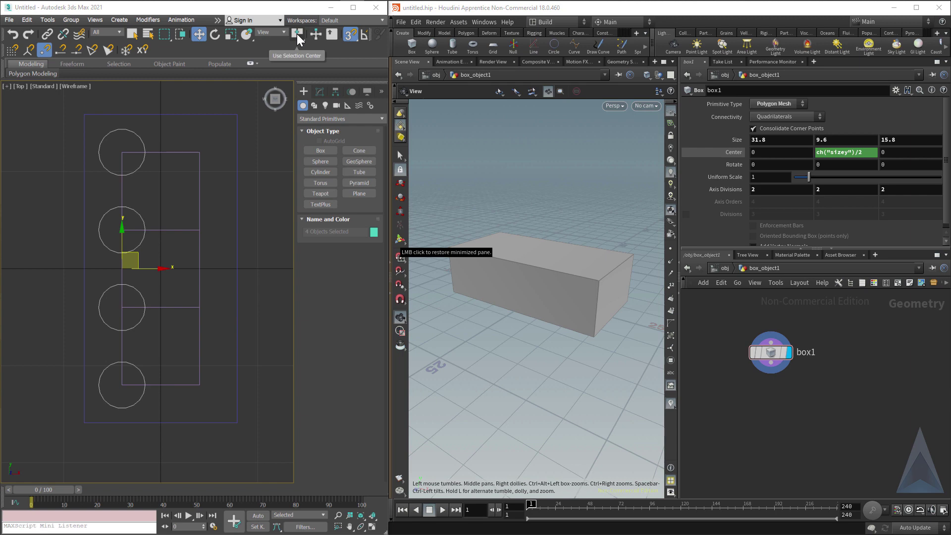
drag(298, 39, 294, 49)
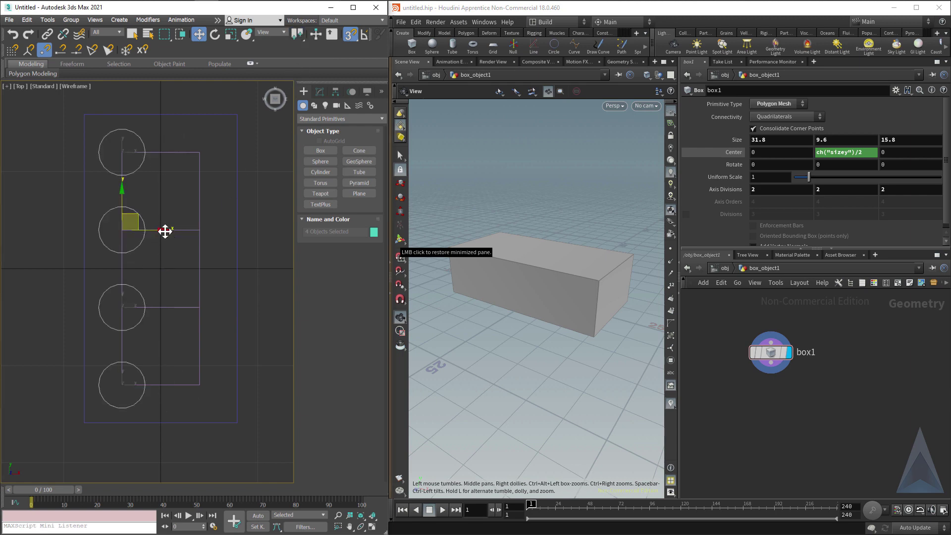
mouse_move(165, 230)
shift+mouse_down()
mouse_move(187, 223)
mouse_move(198, 156)
shift+mouse_up()
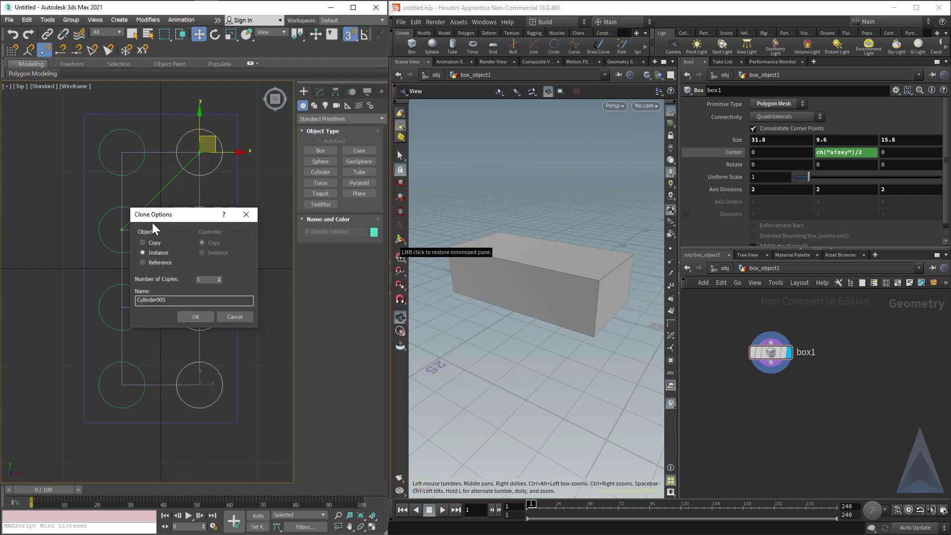
drag(153, 221, 247, 223)
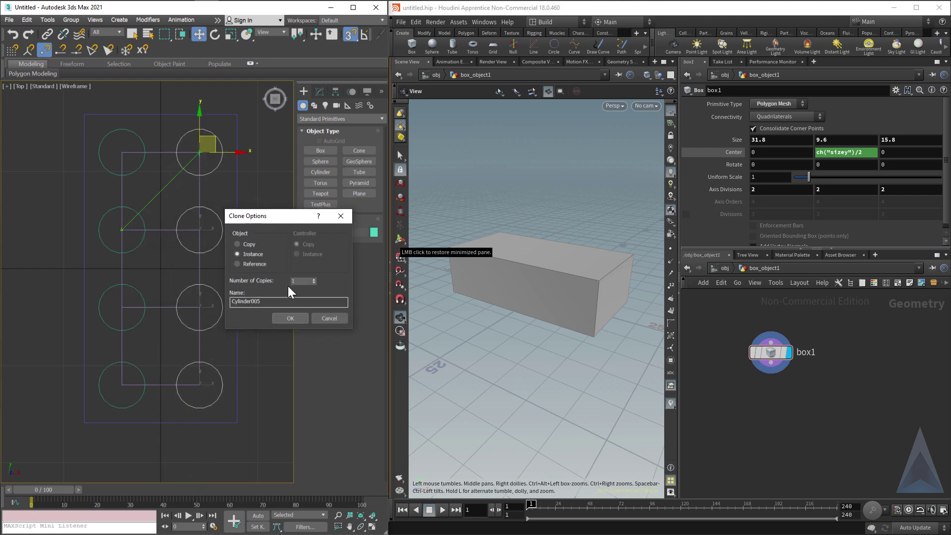
click(290, 318)
Step: Show the model shaded at an angle and delete the guide box beneath the studs
alt+middle_drag(274, 357, 178, 313)
key(F3)
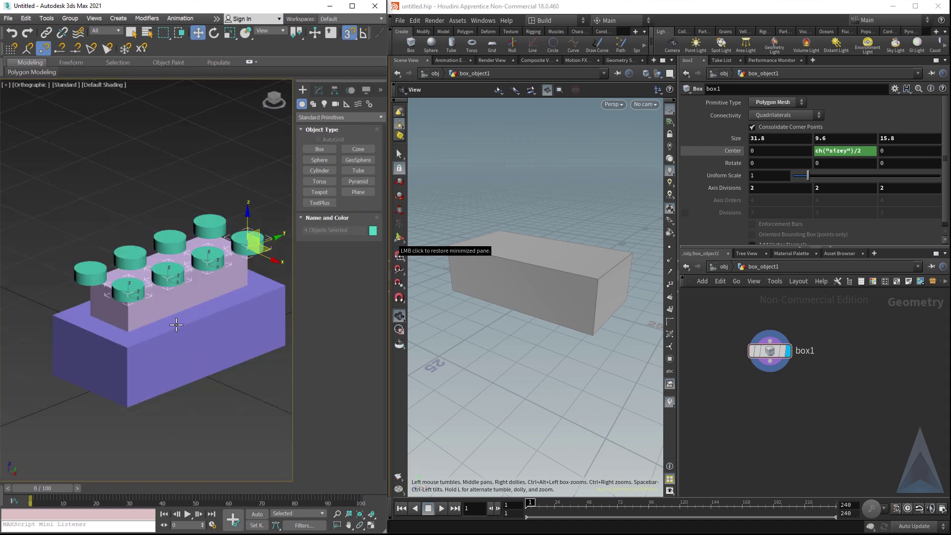
click(153, 306)
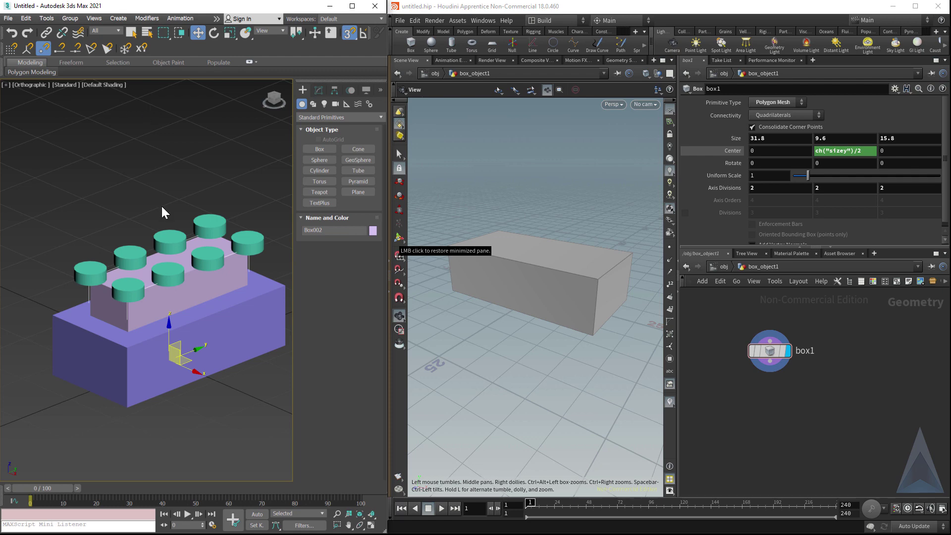
key(Delete)
Step: Select all eight studs in the front view and lower them onto the brick's top face with edge snapping and axis constraints
key(f)
drag(46, 172, 200, 222)
scroll(105, 218, up, 2)
key(F4)
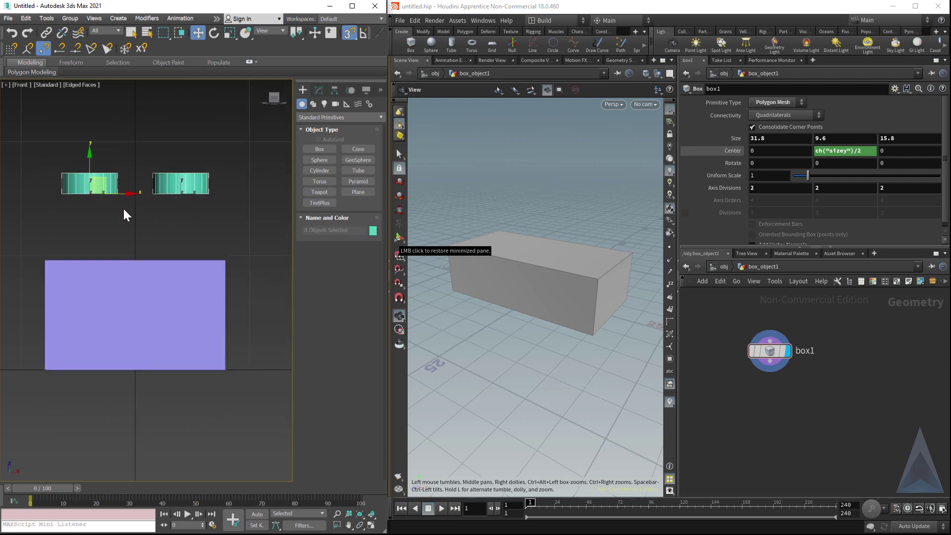
scroll(114, 218, up, 3)
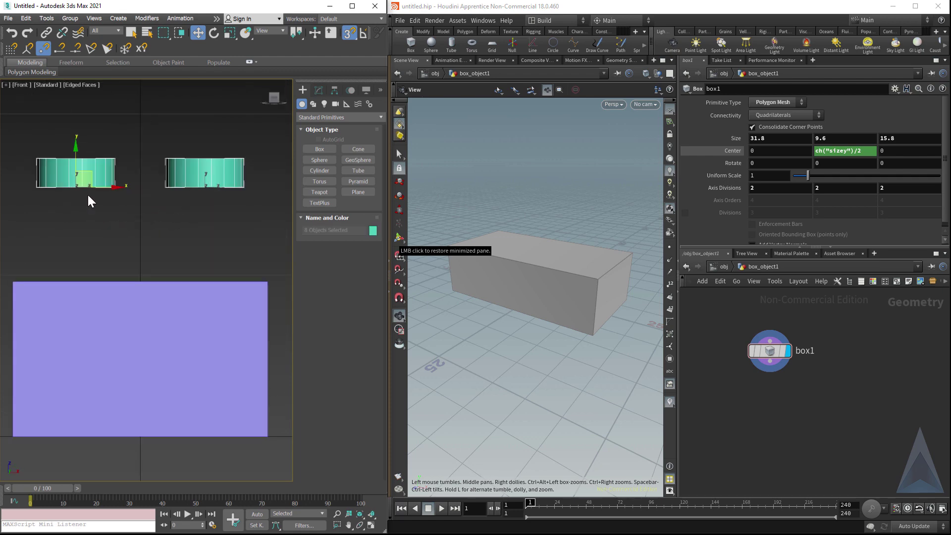
click(142, 48)
click(43, 48)
click(90, 48)
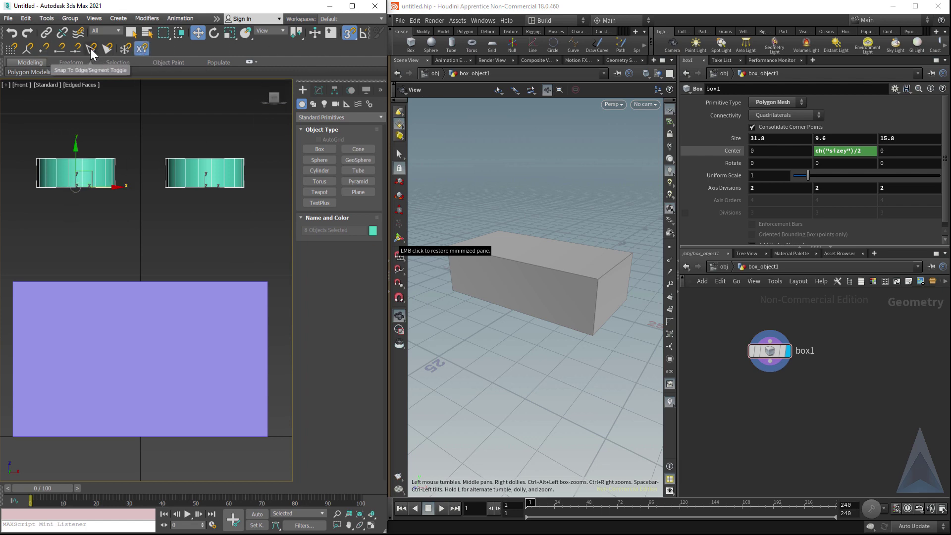
drag(75, 156, 74, 277)
alt+middle_drag(74, 277, 147, 268)
scroll(147, 267, up, 3)
middle_drag(154, 231, 213, 149)
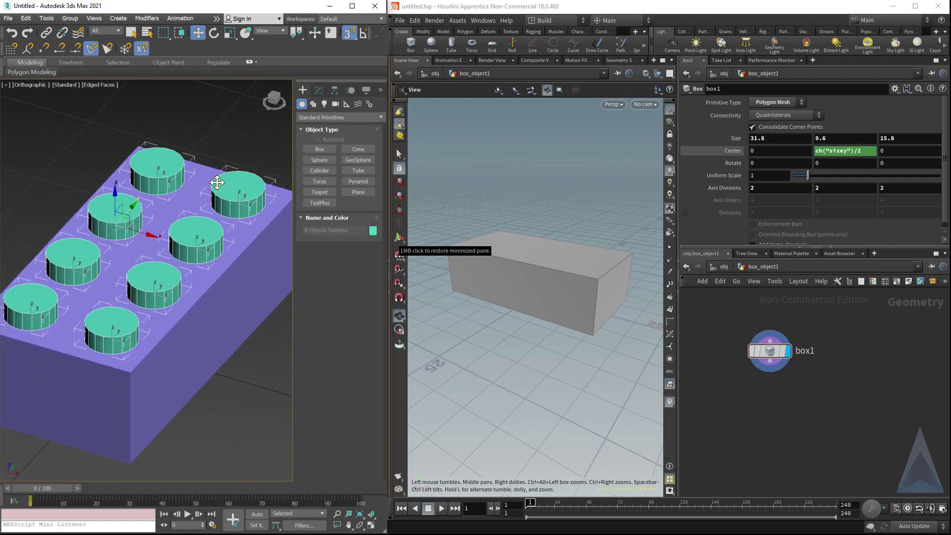
scroll(211, 264, down, 3)
mouse_move(212, 264)
alt+middle_down()
mouse_move(195, 314)
mouse_move(194, 287)
mouse_move(123, 270)
mouse_move(212, 270)
alt+middle_up()
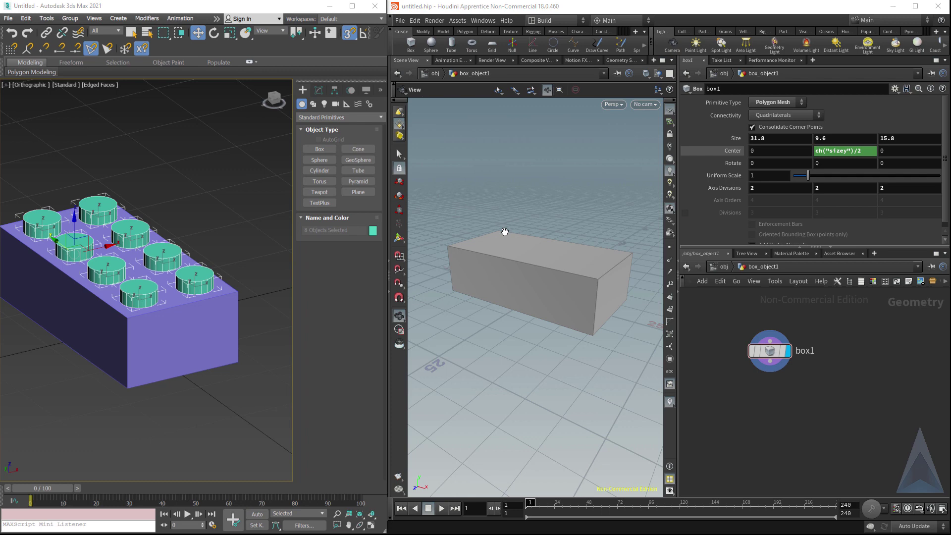
Step: Switch to Houdini and place a tube object in the scene below the box
click(452, 48)
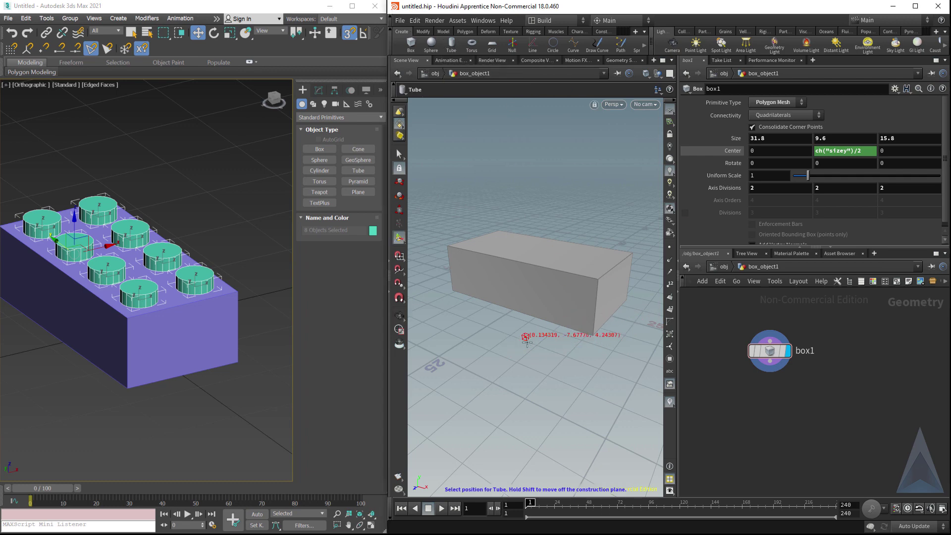
click(511, 346)
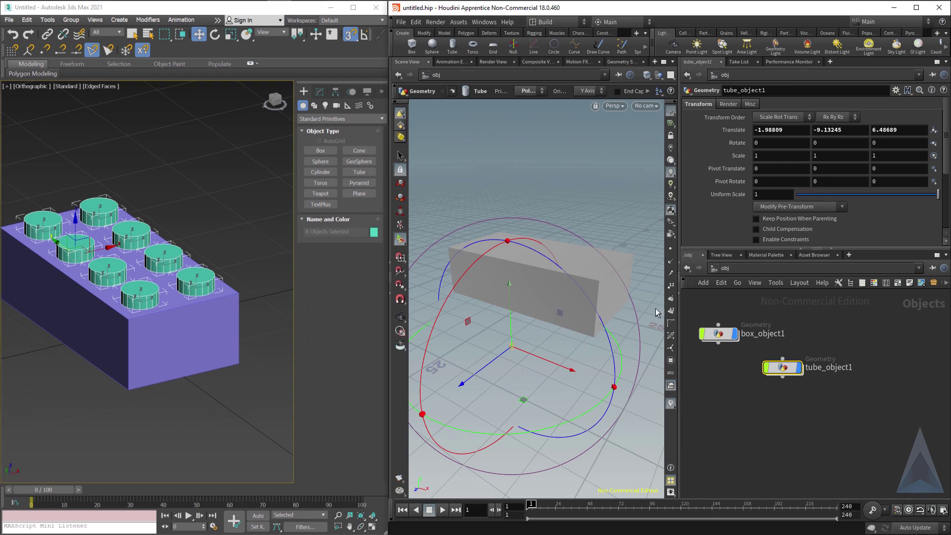
Step: Go inside the box_object1 container to work on its geometry network instead of at scene level
middle_drag(745, 356, 773, 372)
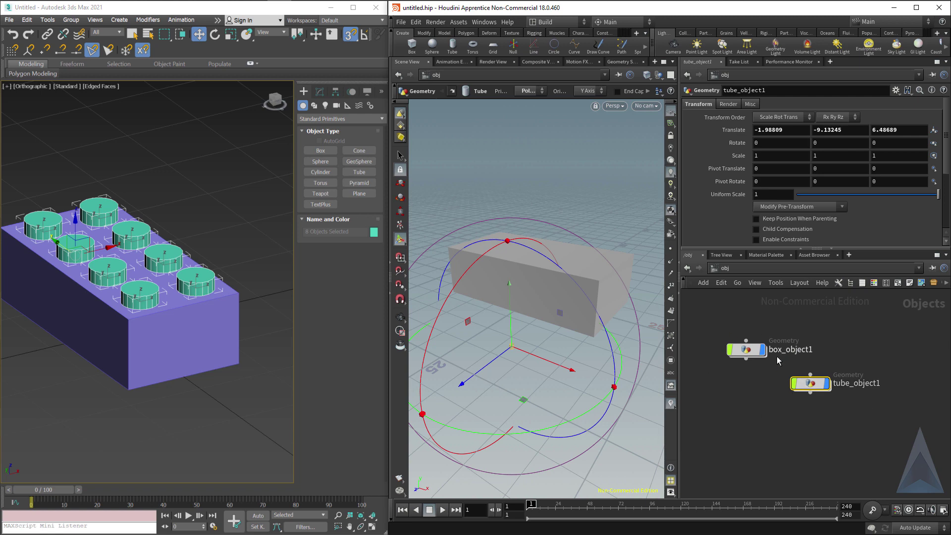
click(746, 353)
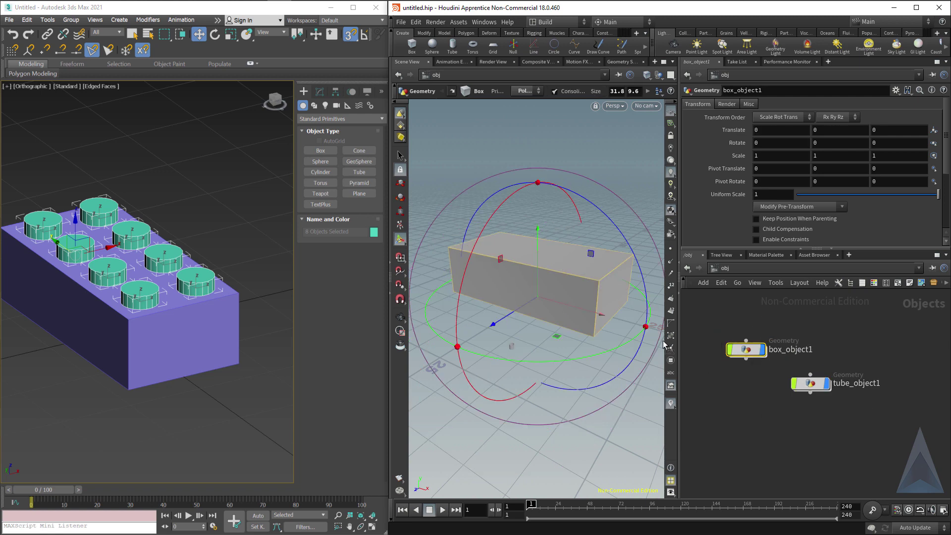
click(811, 384)
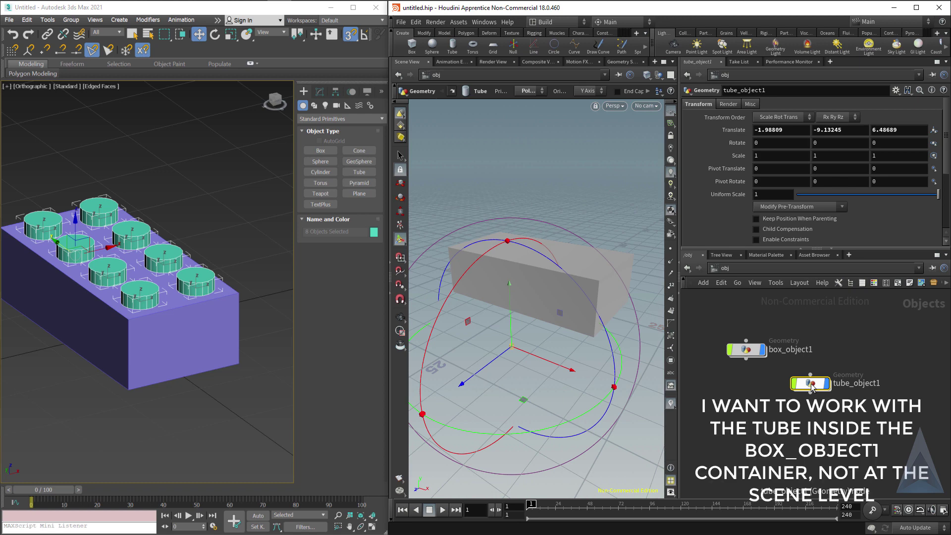
drag(813, 387, 753, 354)
double_click(747, 350)
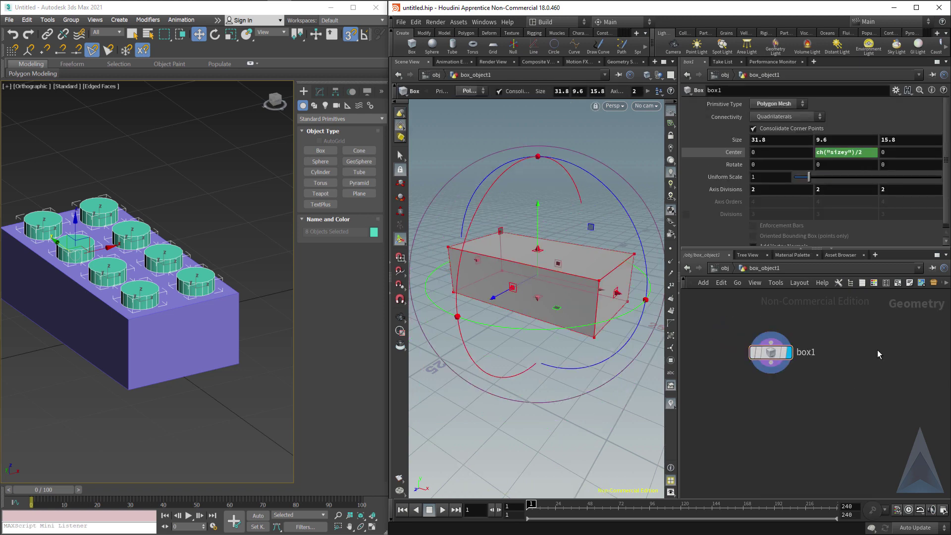
Step: Add a Tube node next to the box node inside the container
key(Tab)
text(tube)
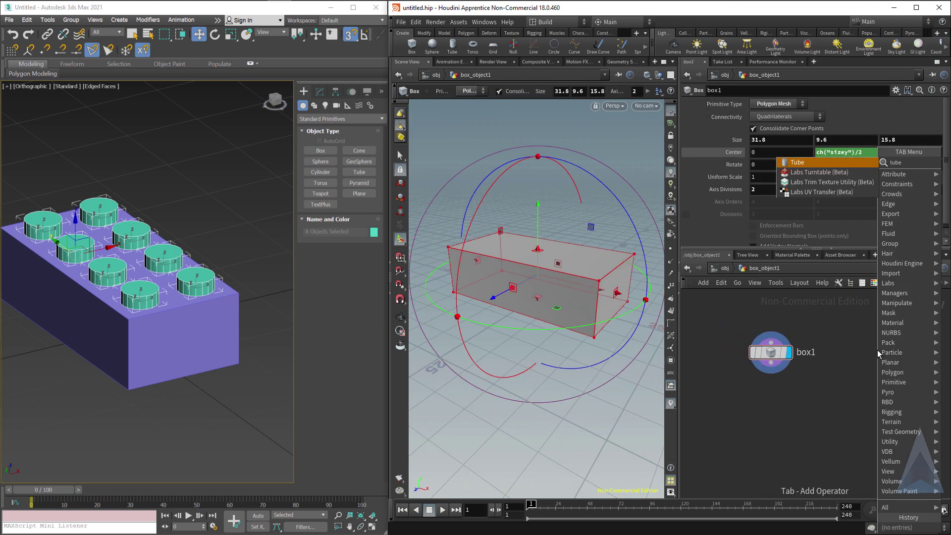
key(Return)
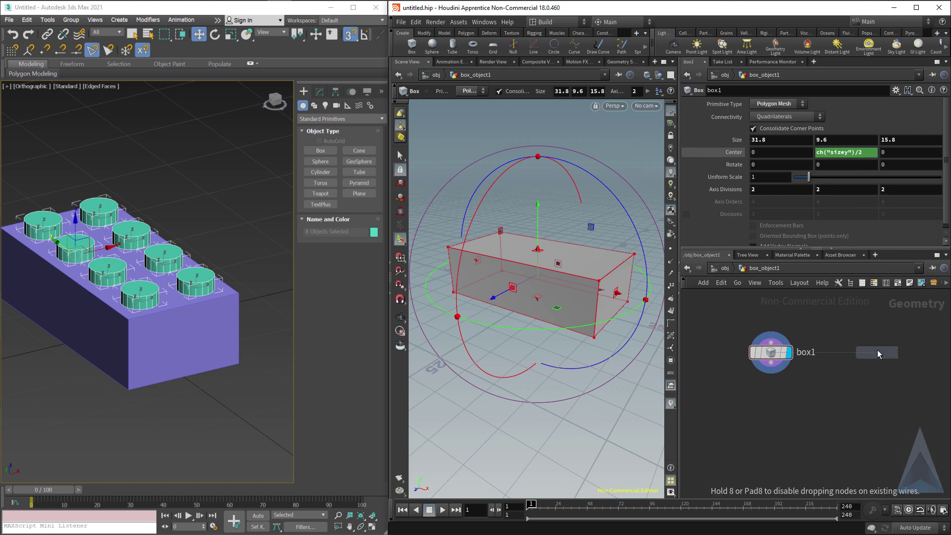
click(878, 349)
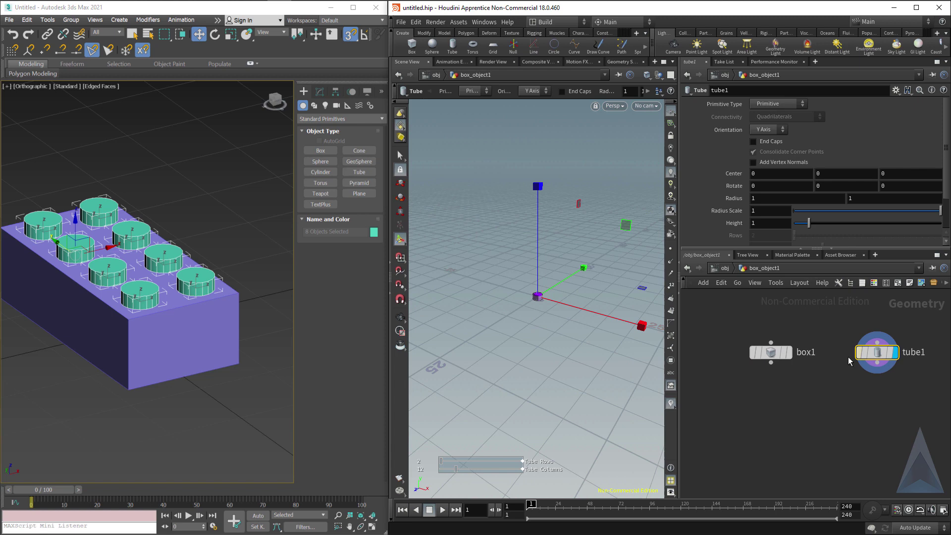
middle_drag(899, 419, 876, 411)
drag(858, 347, 855, 348)
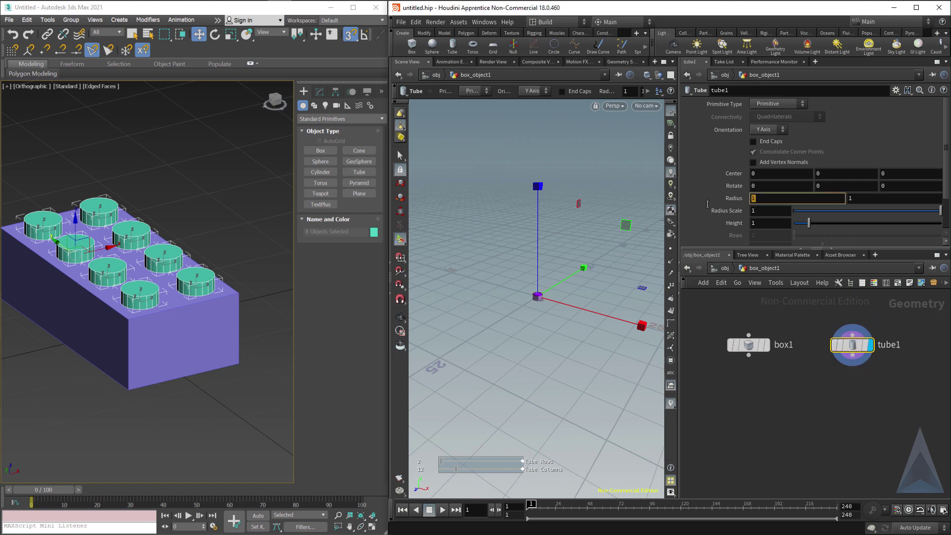
Step: Set both of the tube's radius values to 2.4 and its height to 1.8
text(4)
key(Tab)
text(0.4)
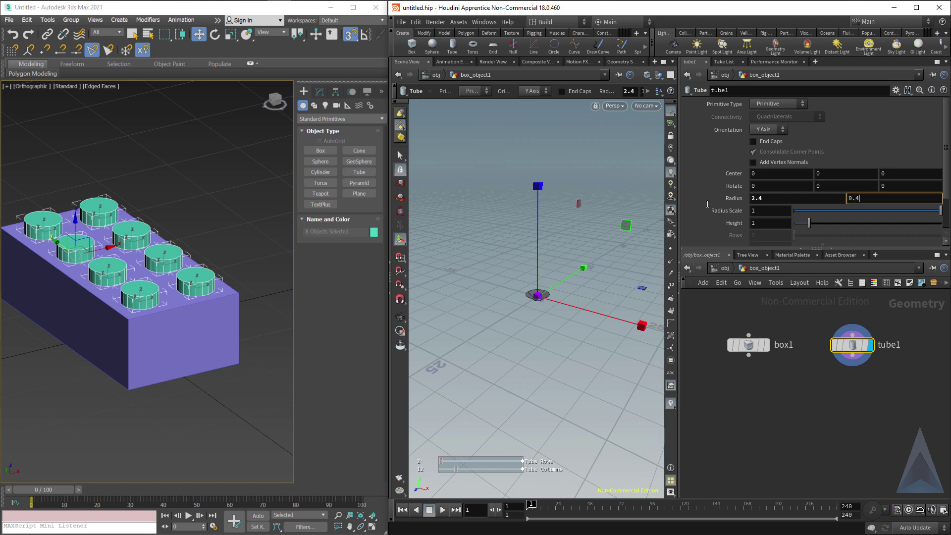
key(BackSpace)
key(BackSpace)
key(BackSpace)
text(2.4)
key(Tab)
key(Tab)
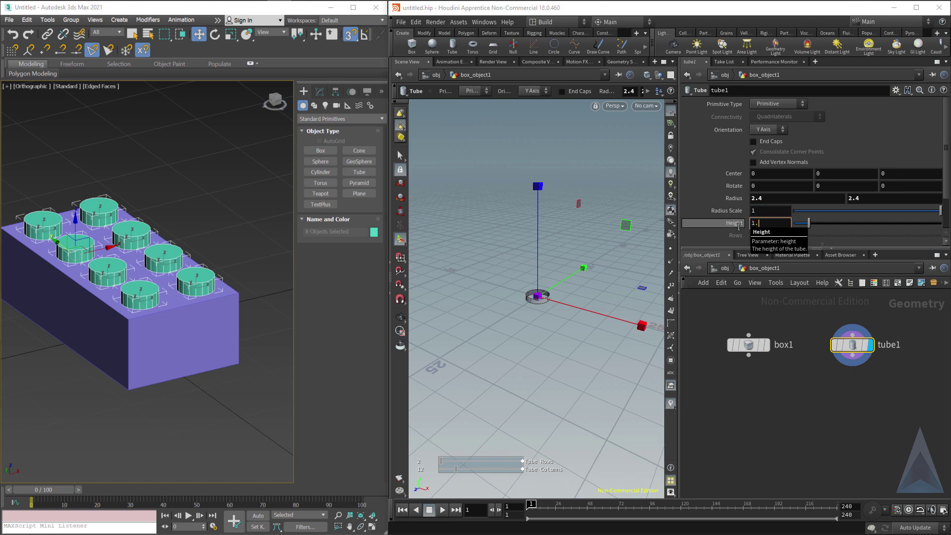
key(Return)
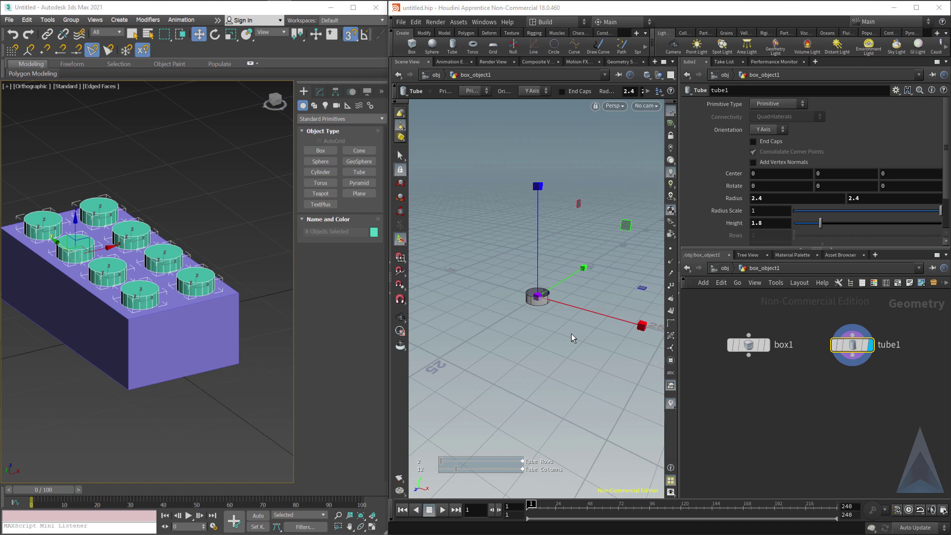
Step: Show the box node in the viewport for comparison and return the display to the tube
click(769, 347)
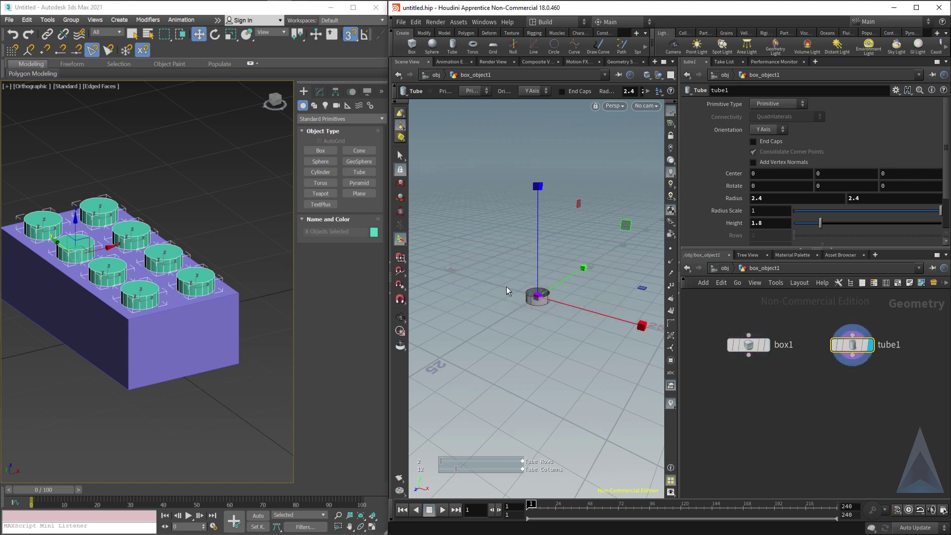
click(766, 351)
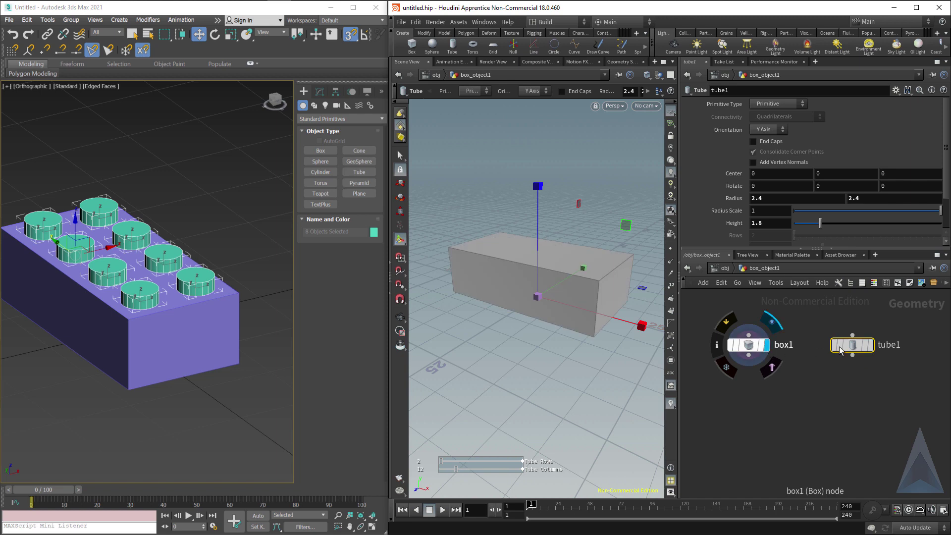
key(ctrl+z)
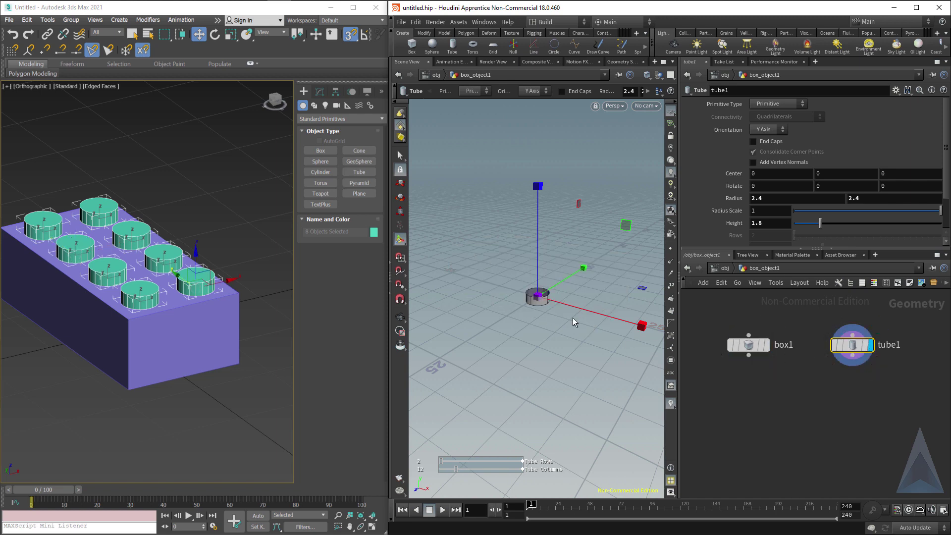
Step: Switch the viewport to the top view and add a Grid node beside the tube node
key(space+3)
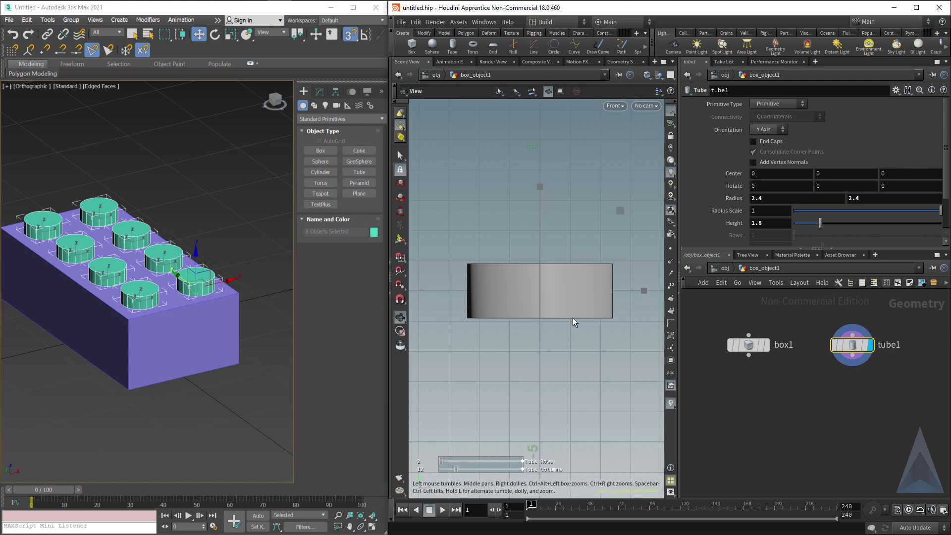
key(space+2)
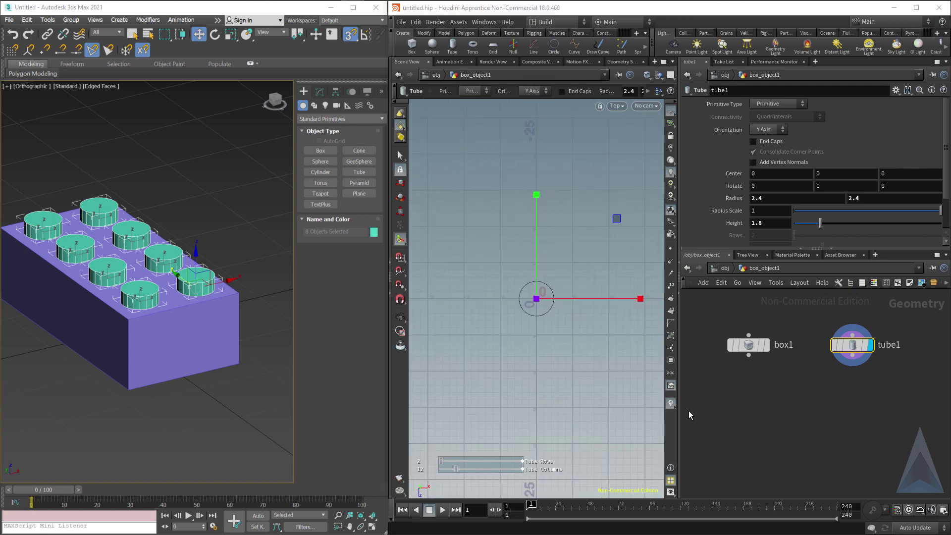
scroll(763, 394, down, 2)
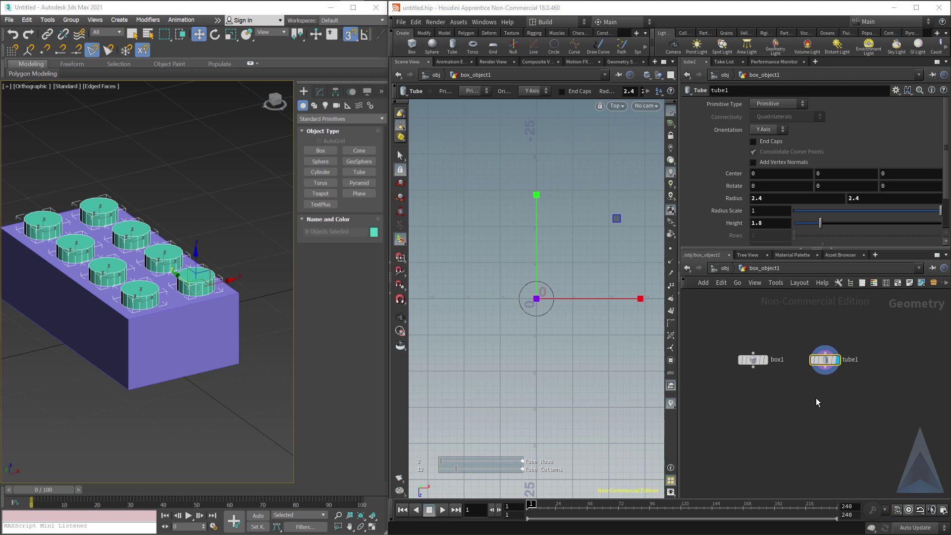
middle_drag(815, 397, 783, 380)
scroll(784, 379, up, 1)
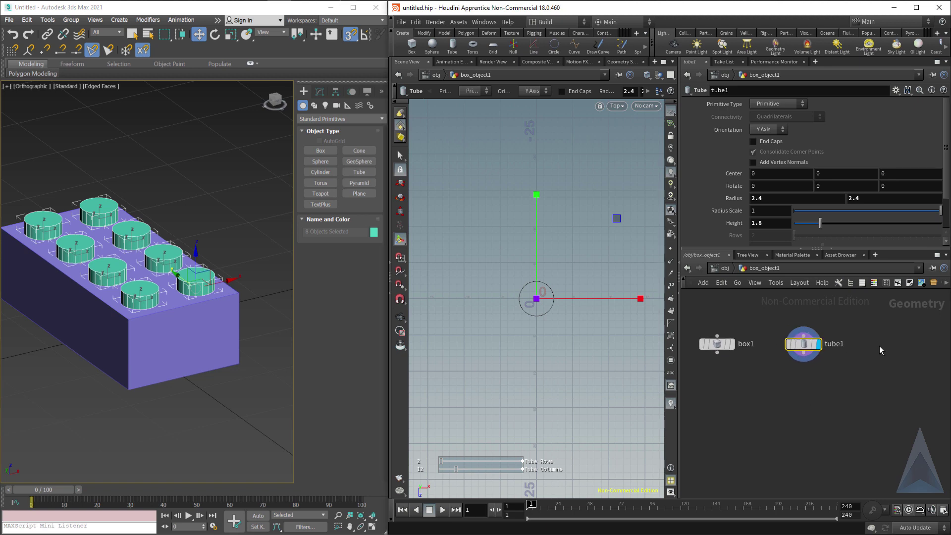
key(Tab)
text(grid)
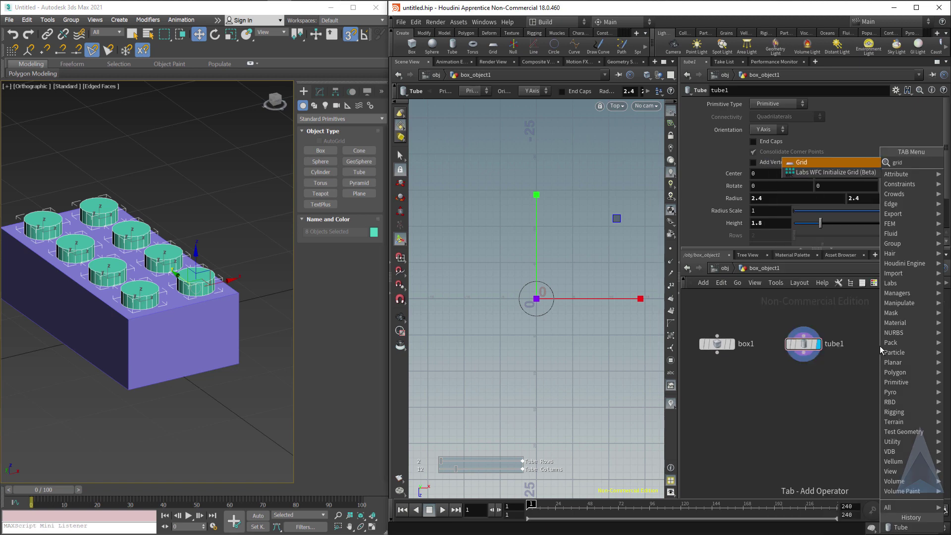
key(Return)
click(890, 347)
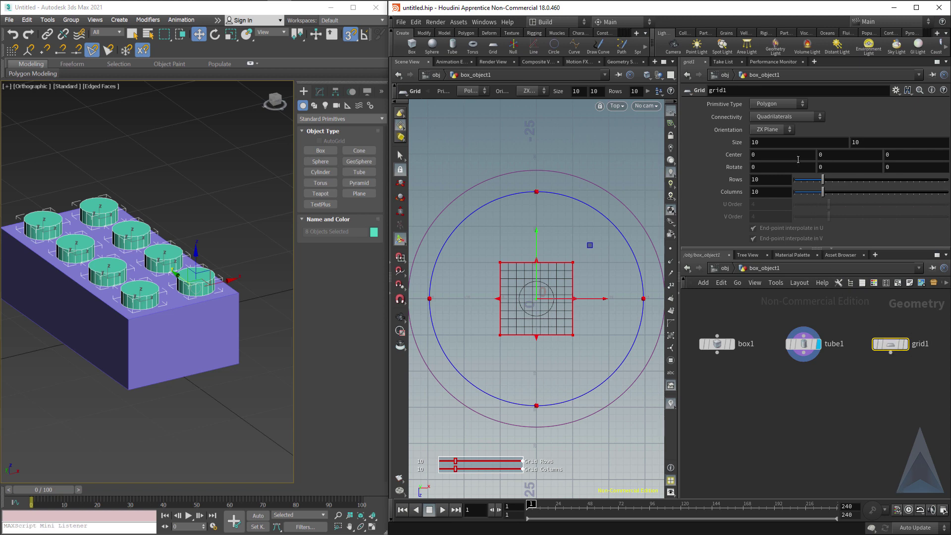
Step: Set the grid's size to 8 by 24 with 4 rows and 3 columns
drag(536, 261, 535, 207)
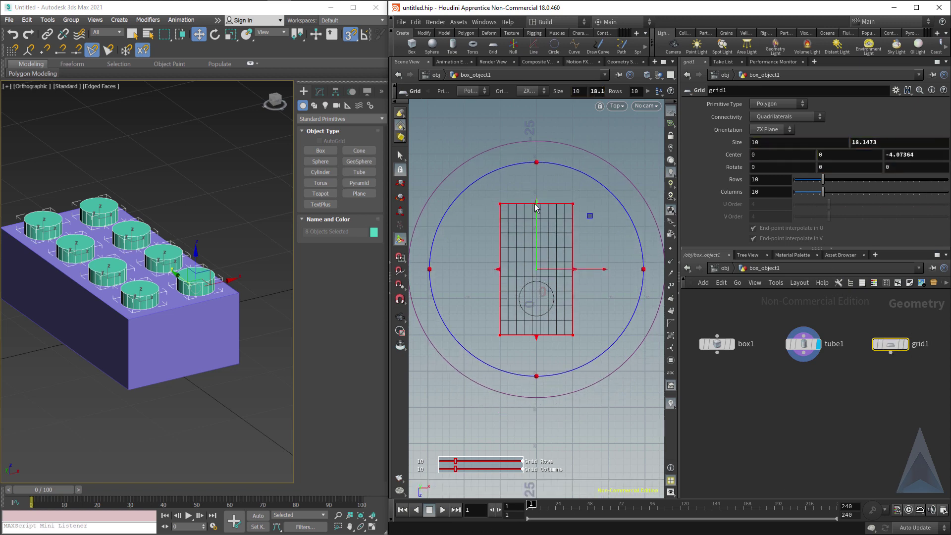
key(ctrl+z)
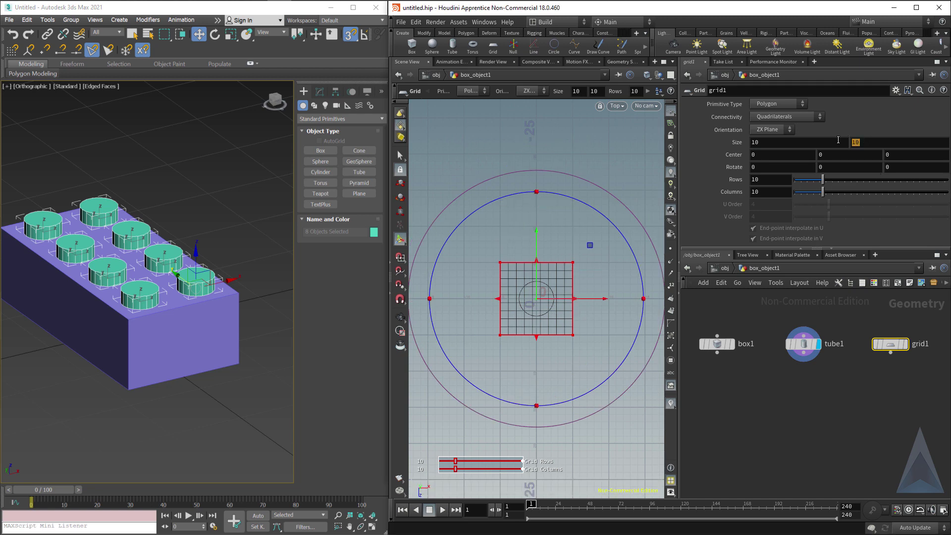
click(860, 142)
text(24)
key(shift+Tab)
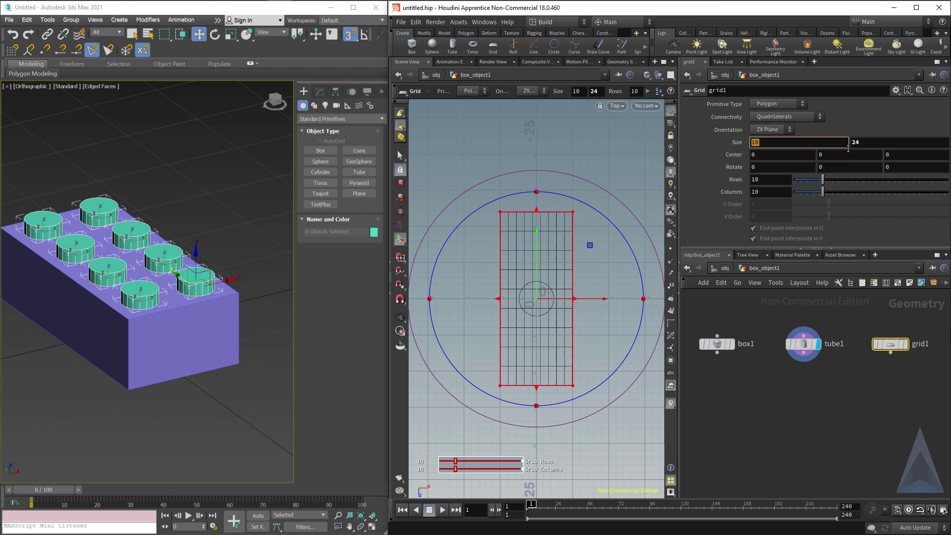
text(8)
key(Tab)
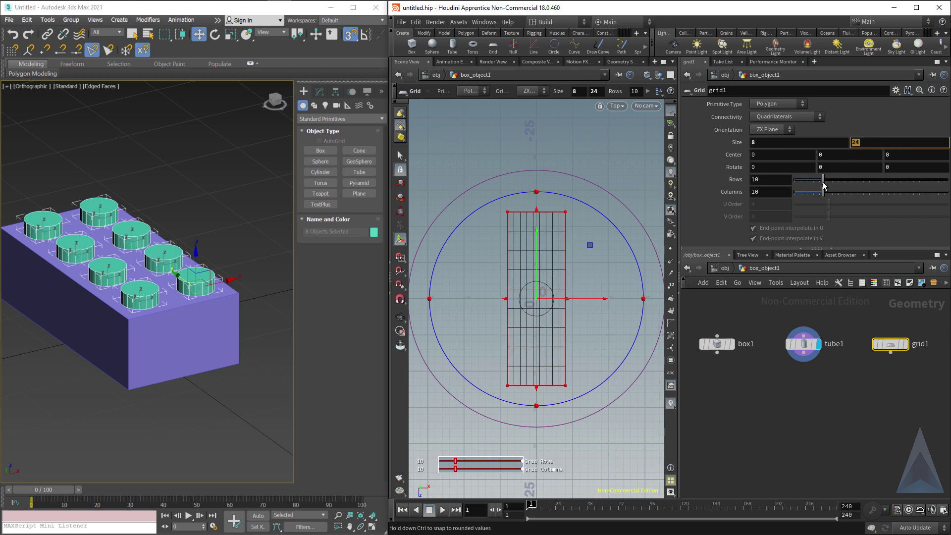
drag(823, 180, 801, 203)
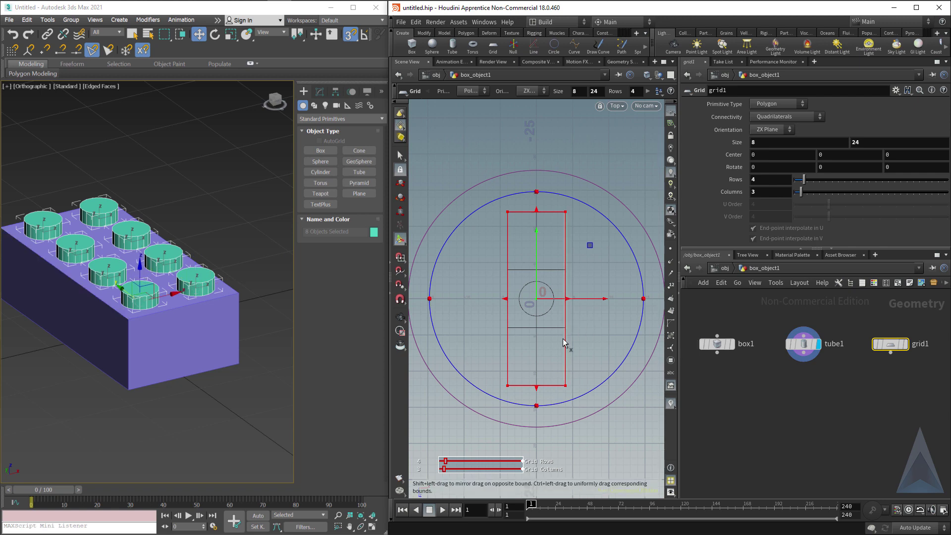
Step: Return to the perspective view and display the tube with the grid shown as a template
key(space+1)
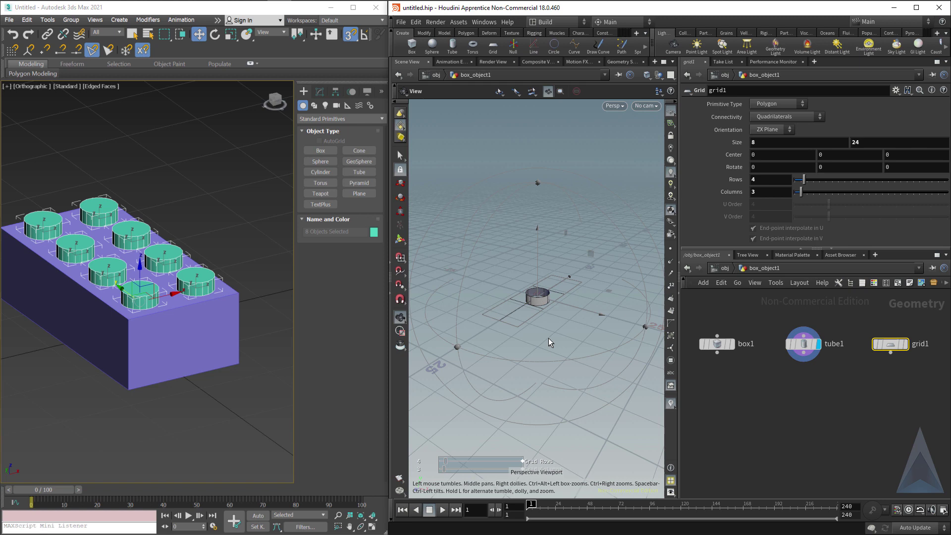
click(906, 345)
click(818, 344)
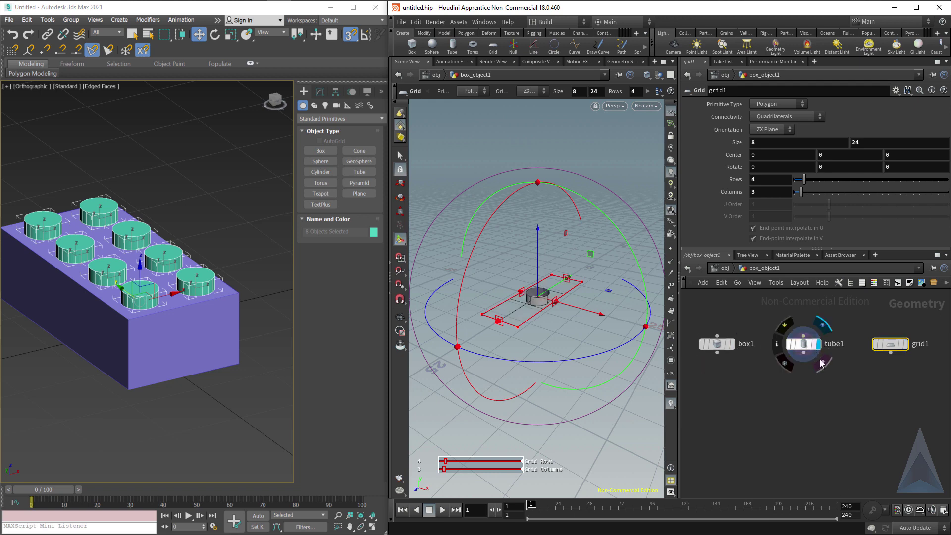
mouse_move(730, 350)
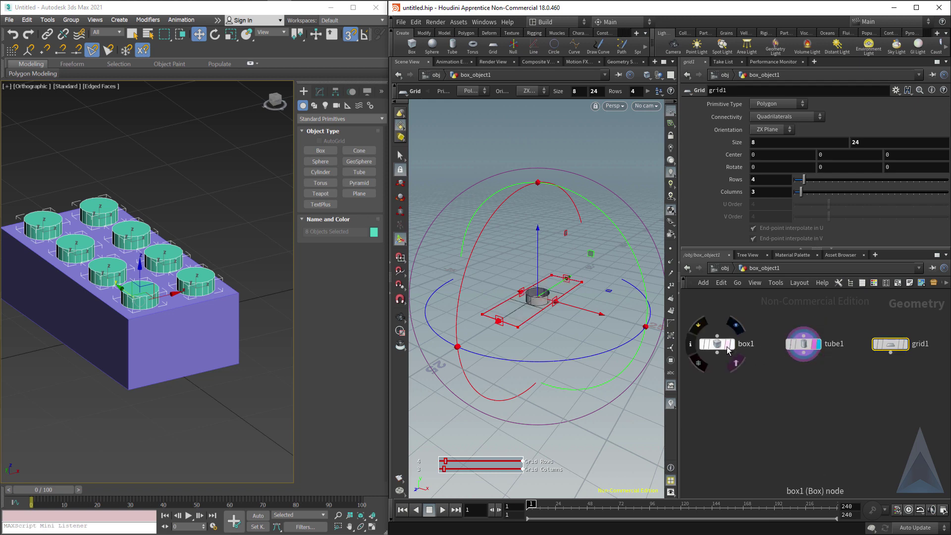
mouse_move(815, 355)
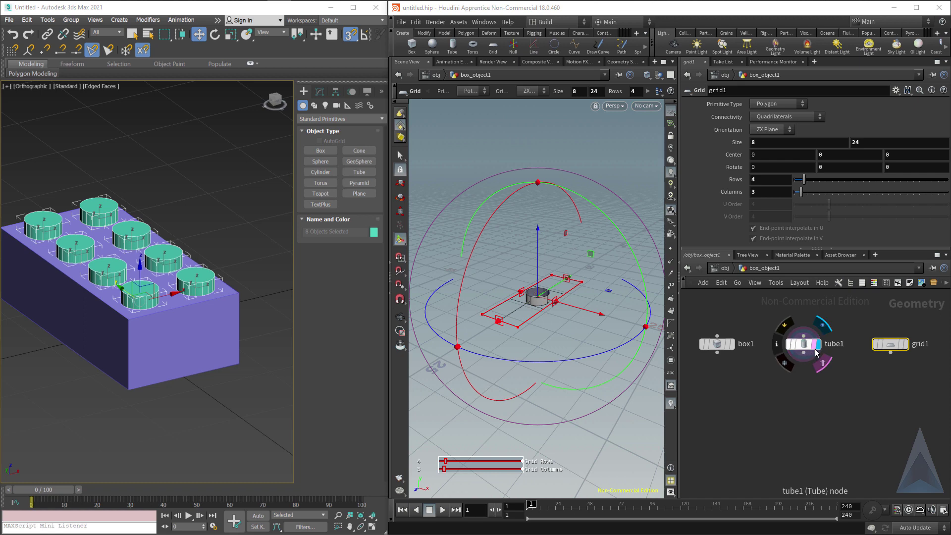
click(907, 347)
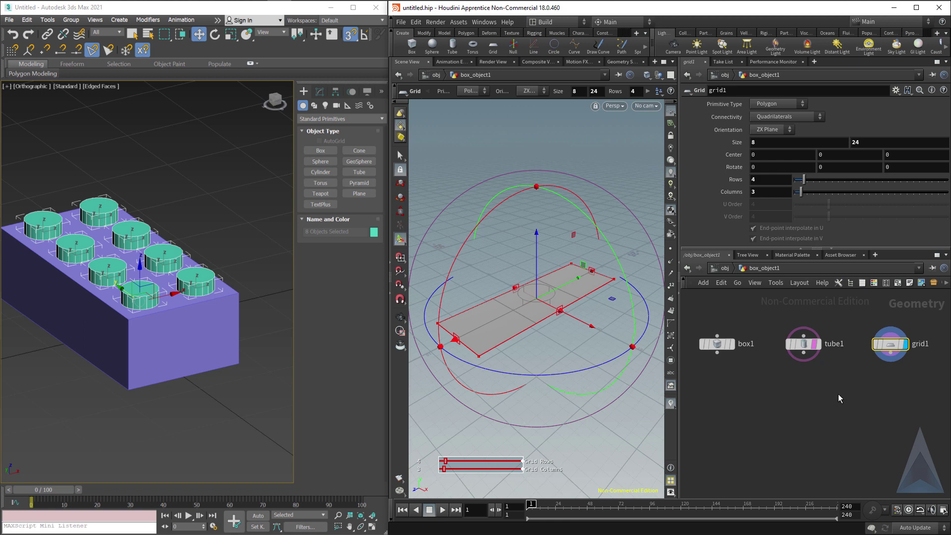
click(821, 349)
click(896, 348)
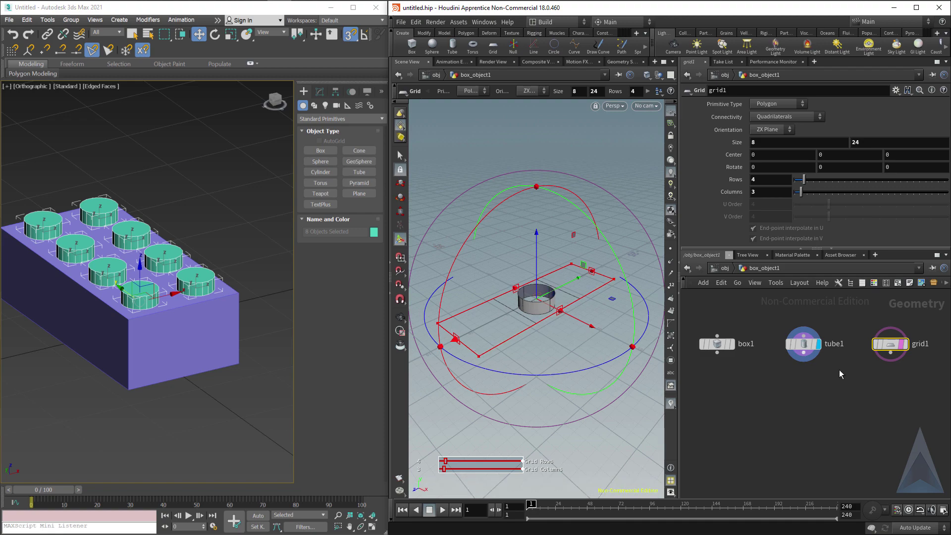
Step: Add a Copy to Points node below the tube and grid nodes
click(850, 399)
key(Tab)
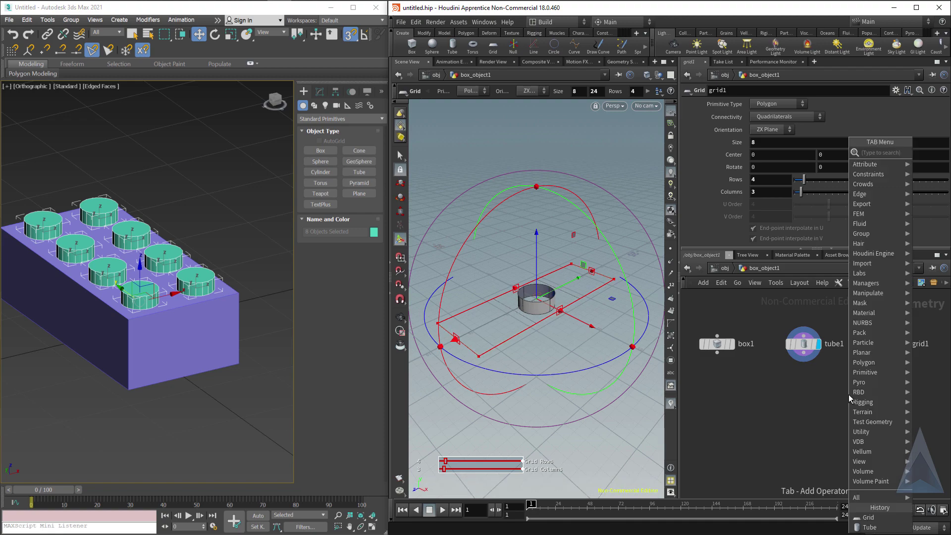
text(cop)
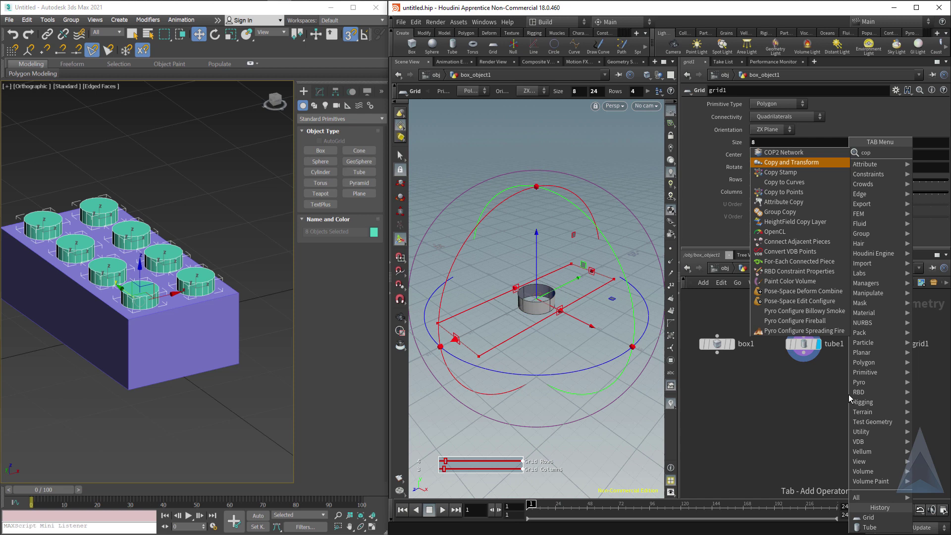
key(Down)
key(Down)
key(Down)
key(Return)
click(845, 392)
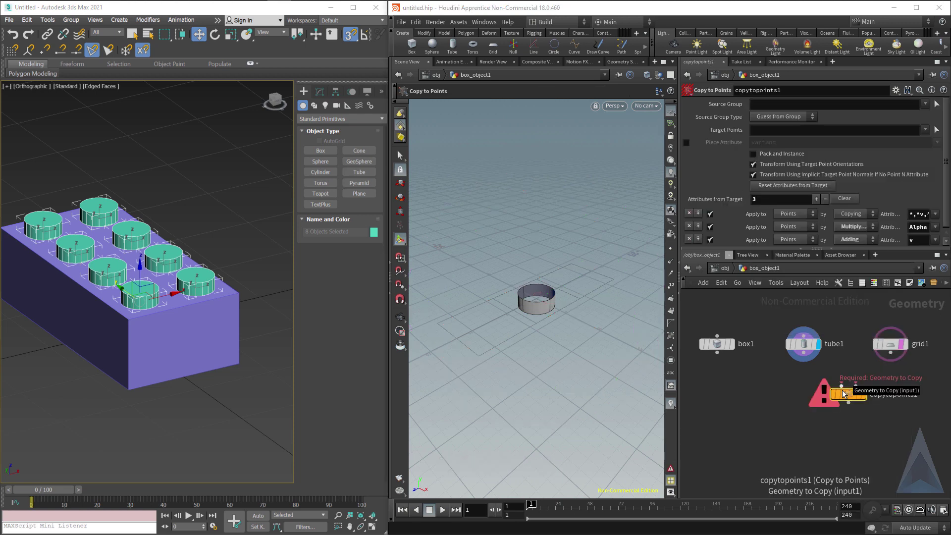
drag(844, 393, 839, 404)
Step: Wire the tube and grid into the Copy to Points node, display it, and turn off Transform Using Target Point Orientations
drag(803, 361, 836, 396)
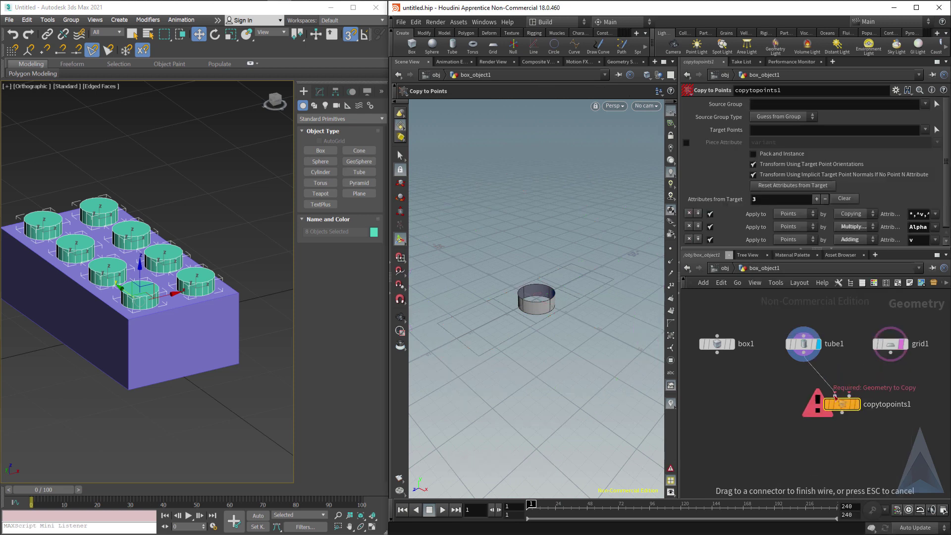
click(836, 395)
drag(890, 352, 863, 383)
click(861, 395)
click(854, 406)
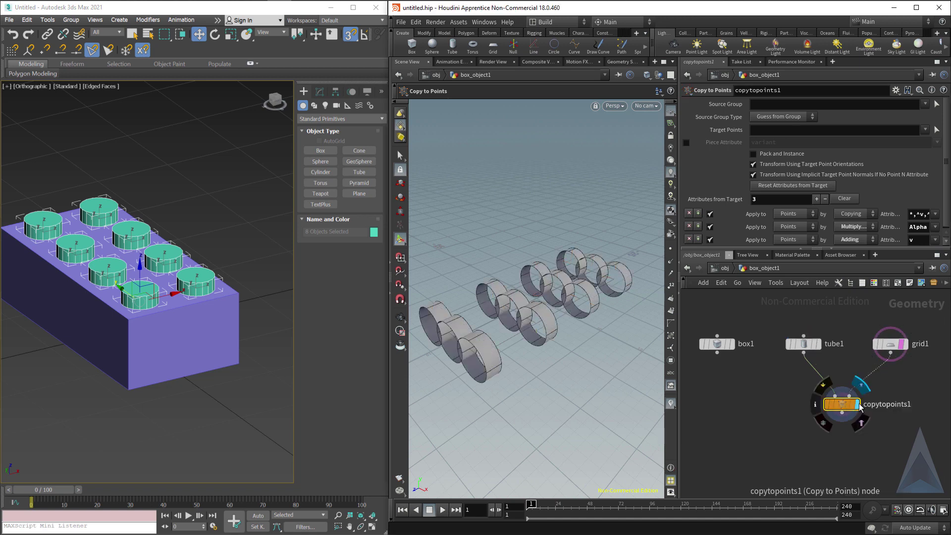
click(753, 164)
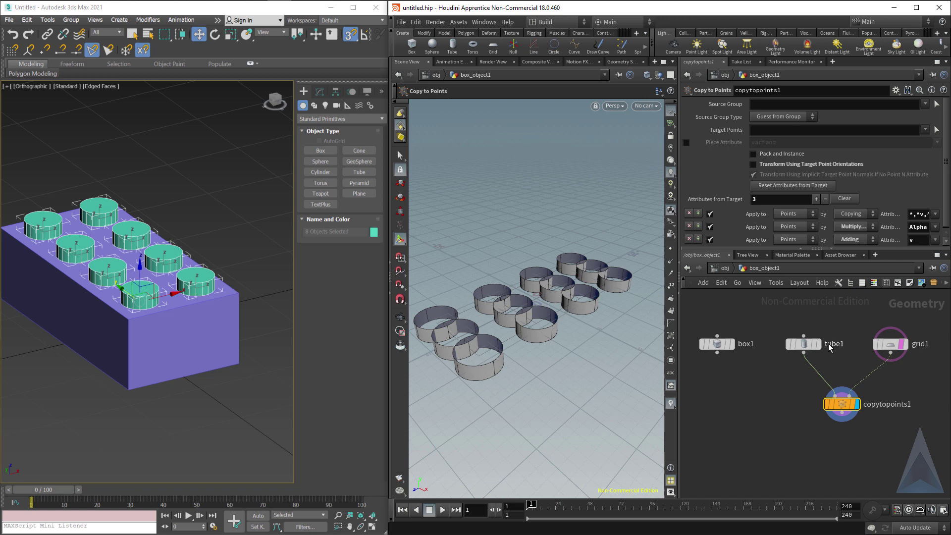
Step: Reduce the grid to 2 columns in the top view, then return to the perspective view
click(900, 348)
key(space+2)
key(Return)
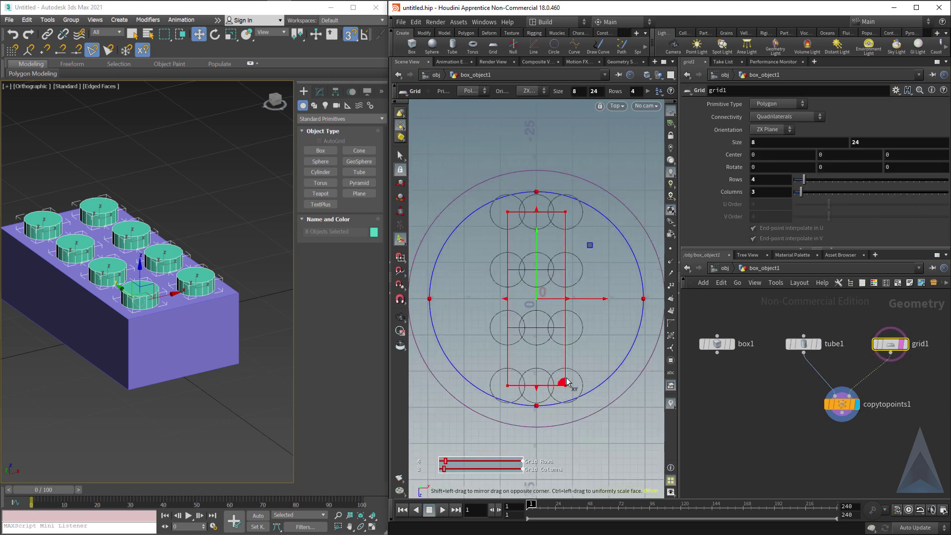
drag(801, 192, 799, 194)
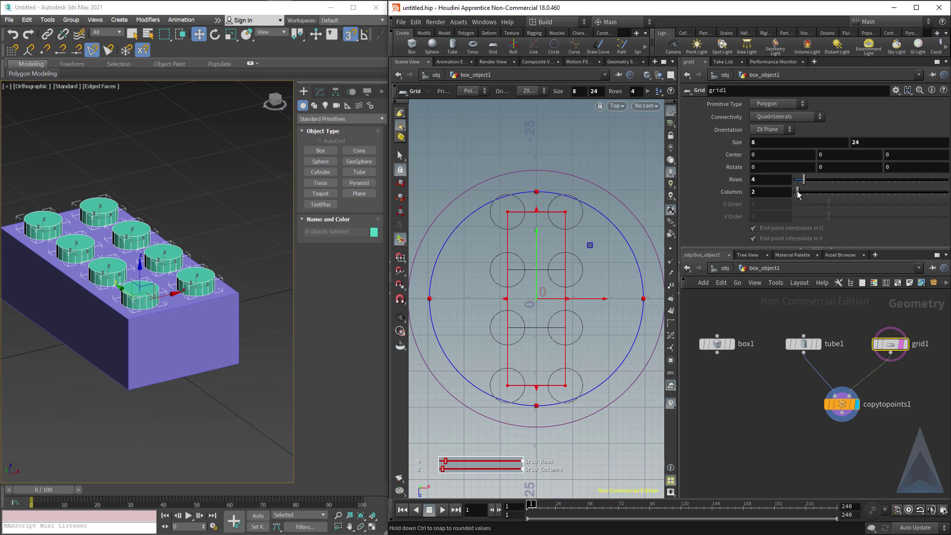
key(space+1)
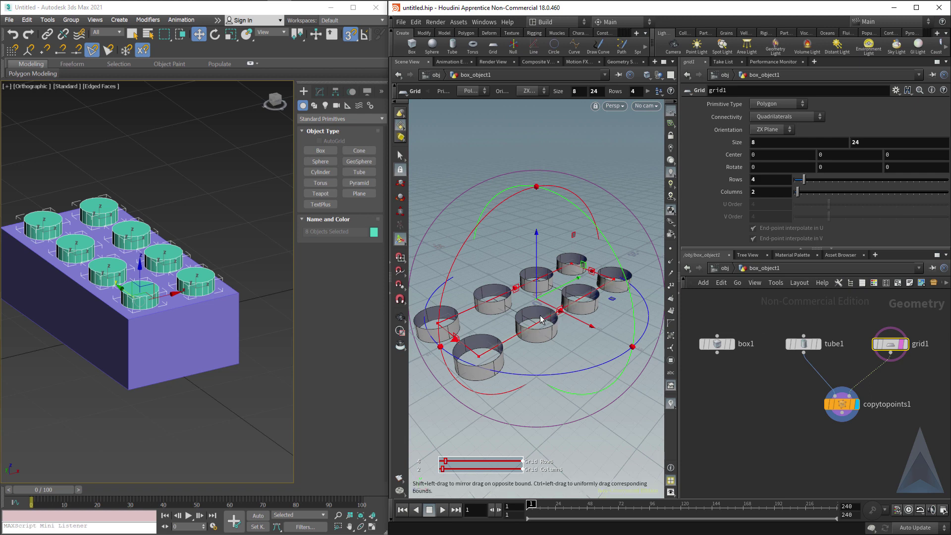
Step: Turn on End Caps for the tube and display the Copy to Points result again
click(814, 344)
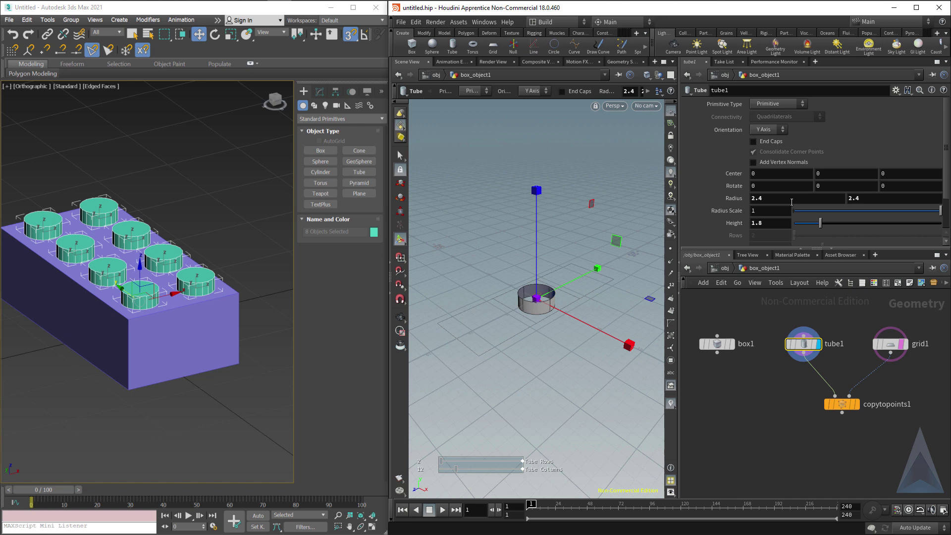
click(858, 404)
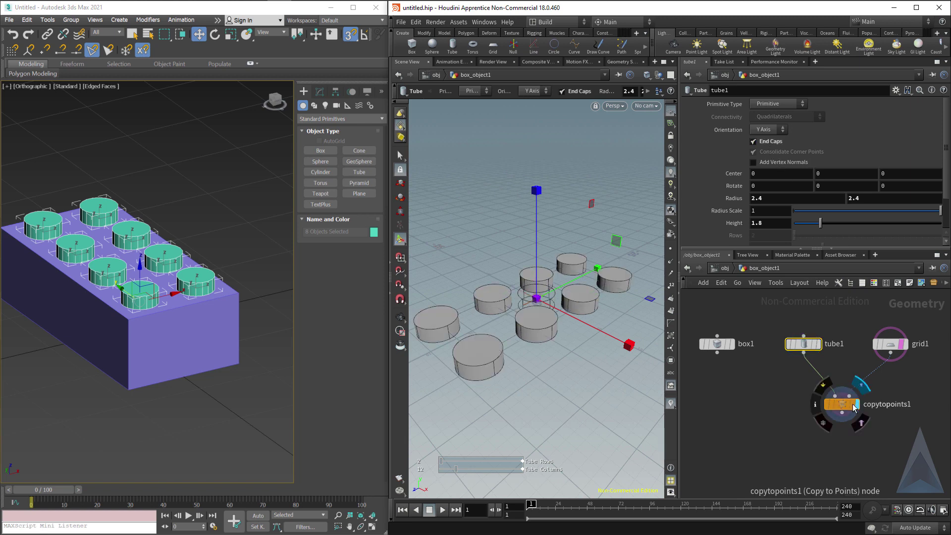
click(848, 405)
Step: Change the tube's primitive type to Polygon and set its columns to 40
click(804, 344)
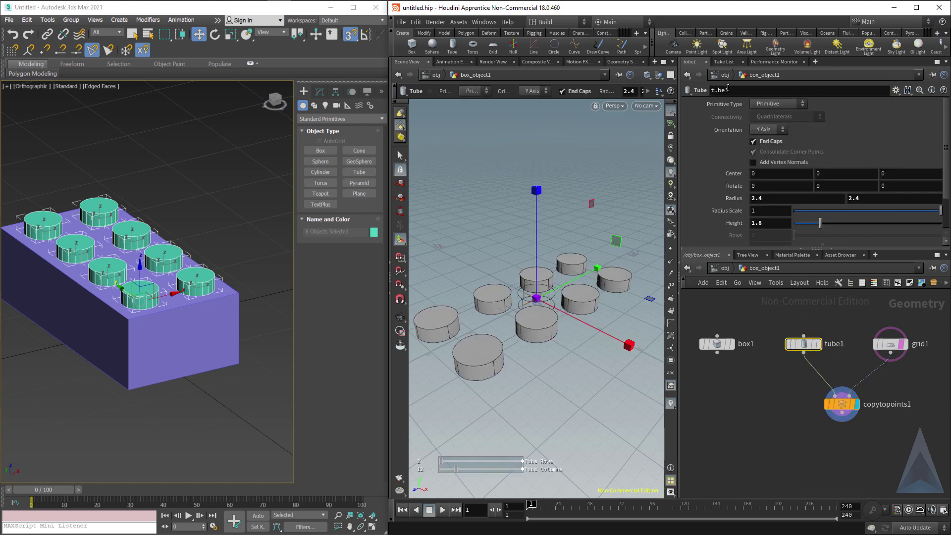
click(773, 105)
click(771, 125)
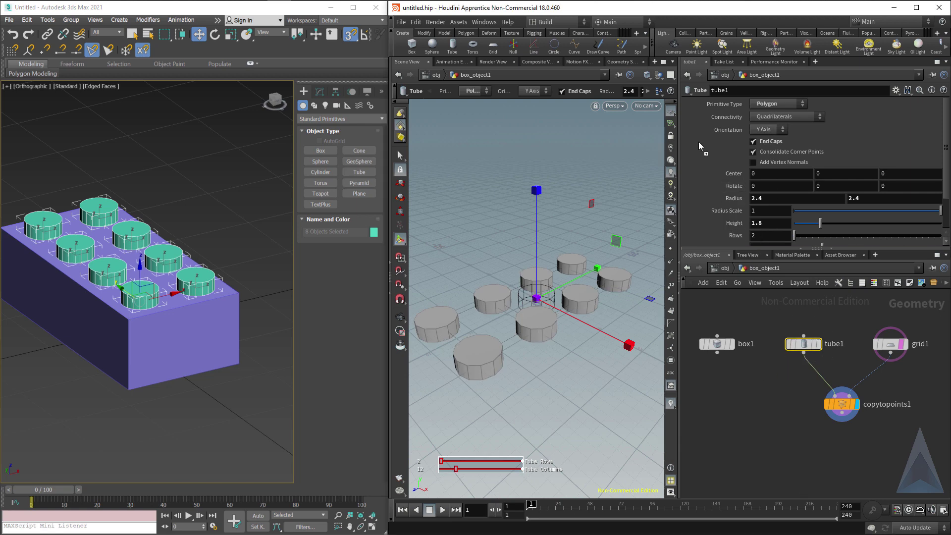
scroll(703, 148, down, 3)
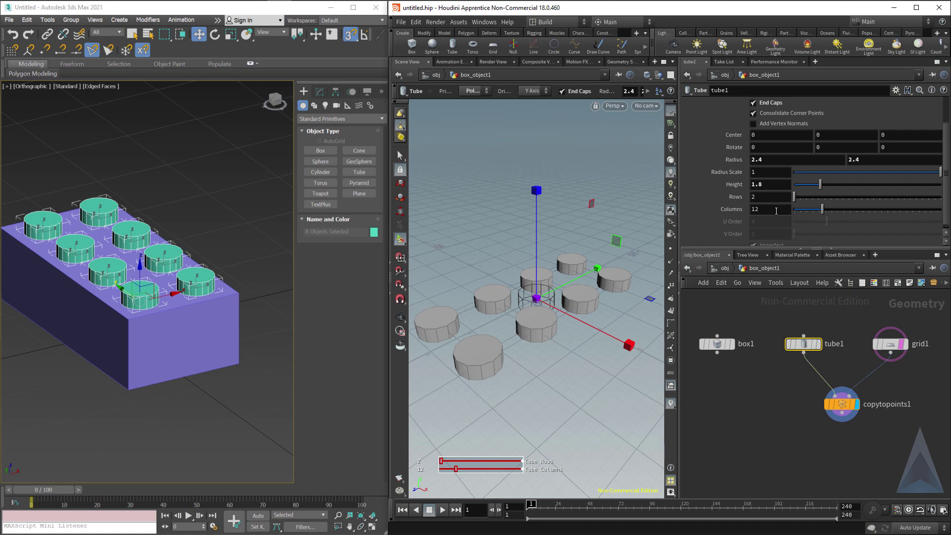
drag(777, 211, 740, 208)
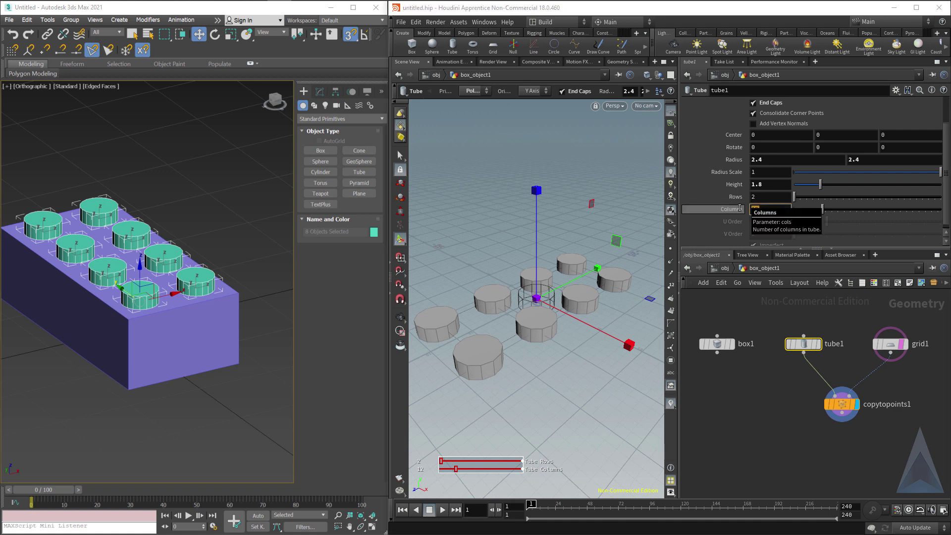
text(40)
key(Return)
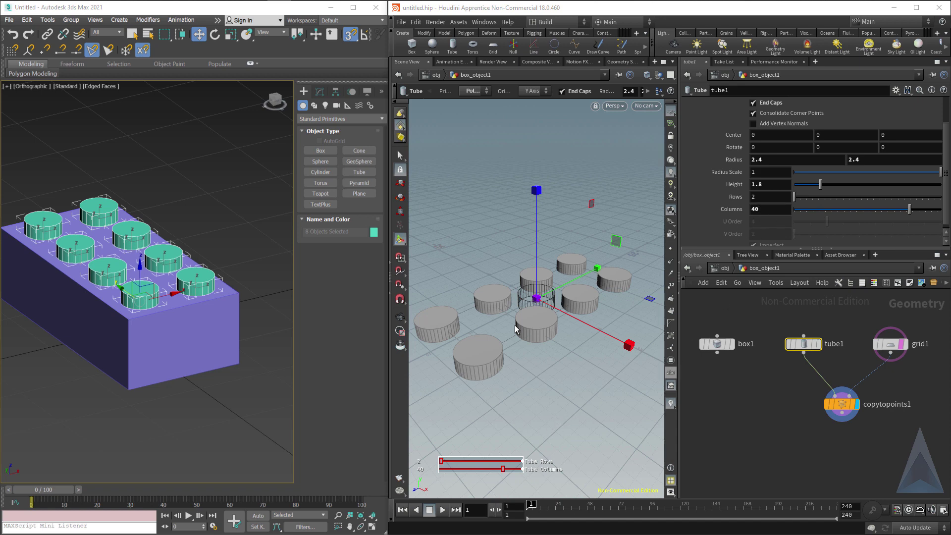
Step: Display the box node and compare its orientation with the stud layout in the top and perspective views
click(839, 405)
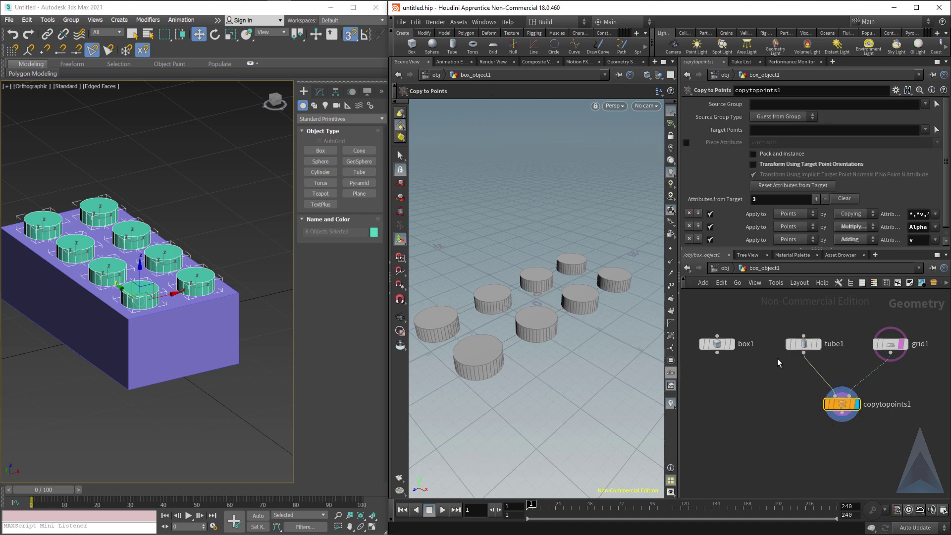
click(734, 349)
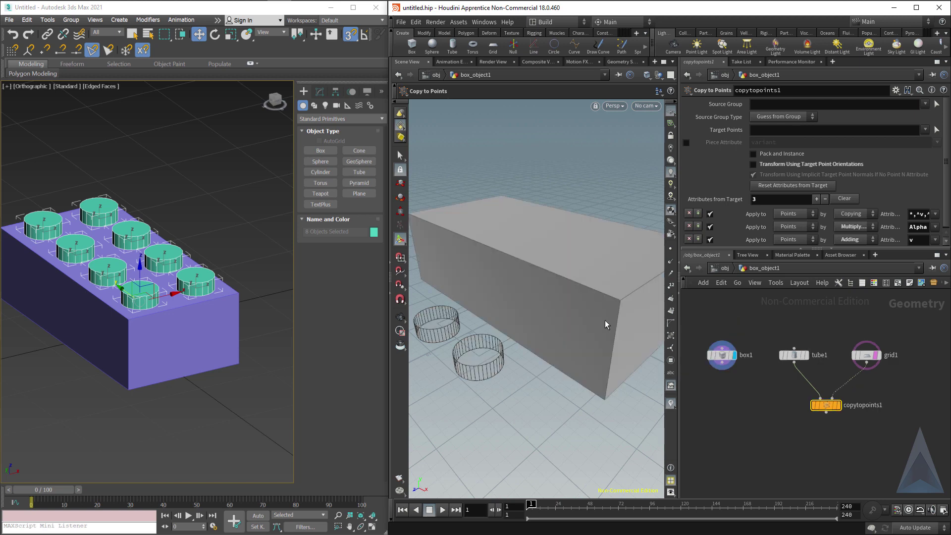
key(space+2)
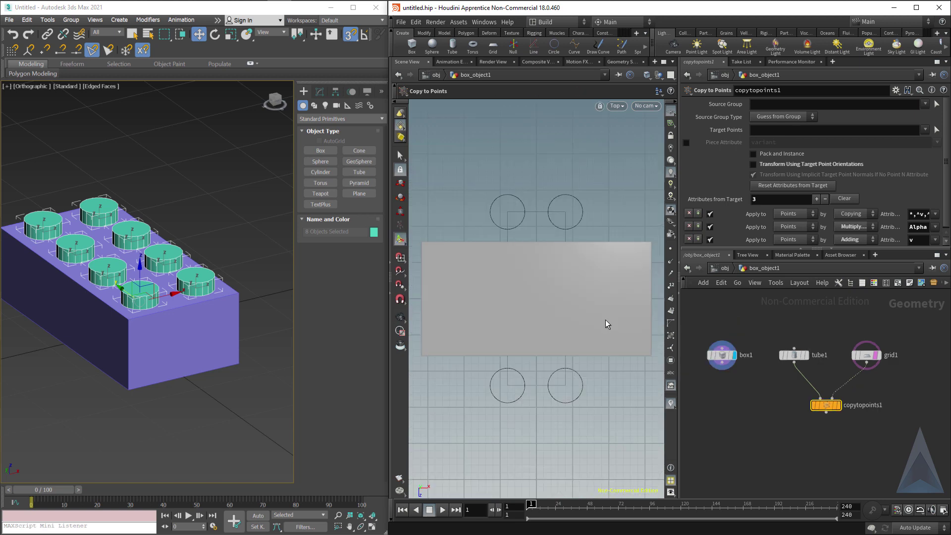
key(space+1)
Step: Switch the viewport to wireframe and set the grid's size to 24 by 8
click(866, 354)
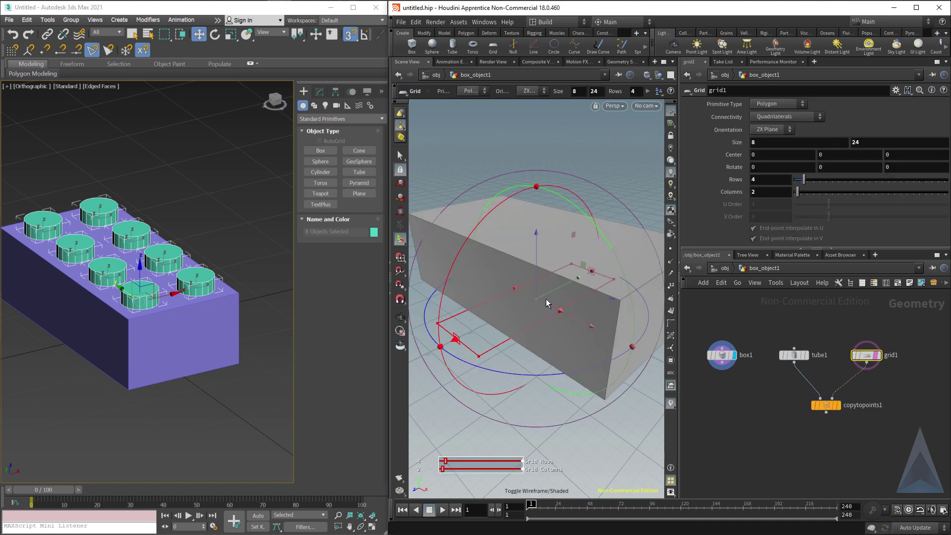
key(w)
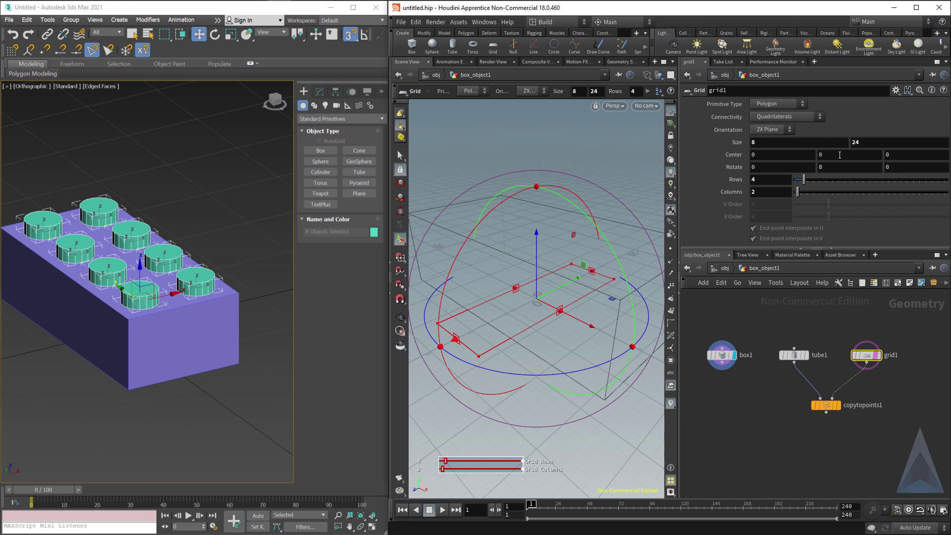
drag(747, 144, 731, 147)
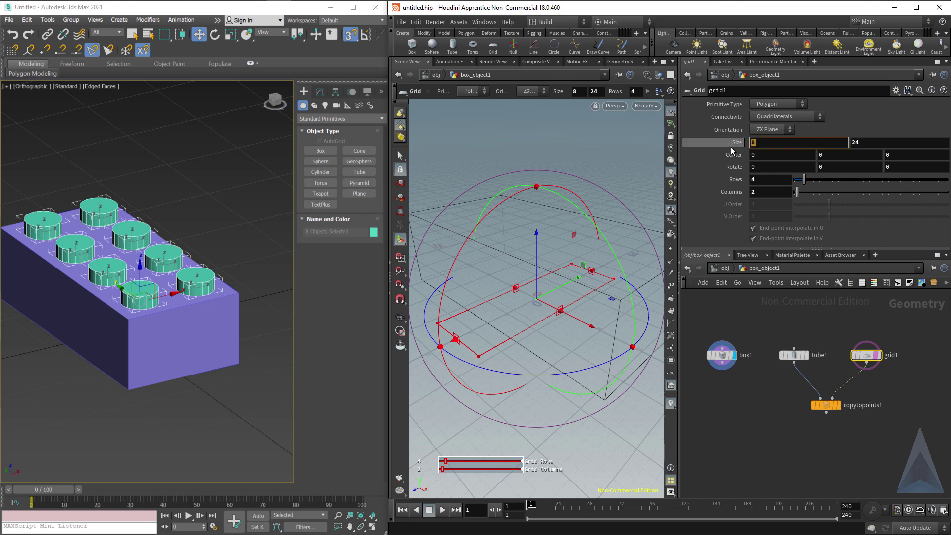
text(24)
key(Tab)
text(8)
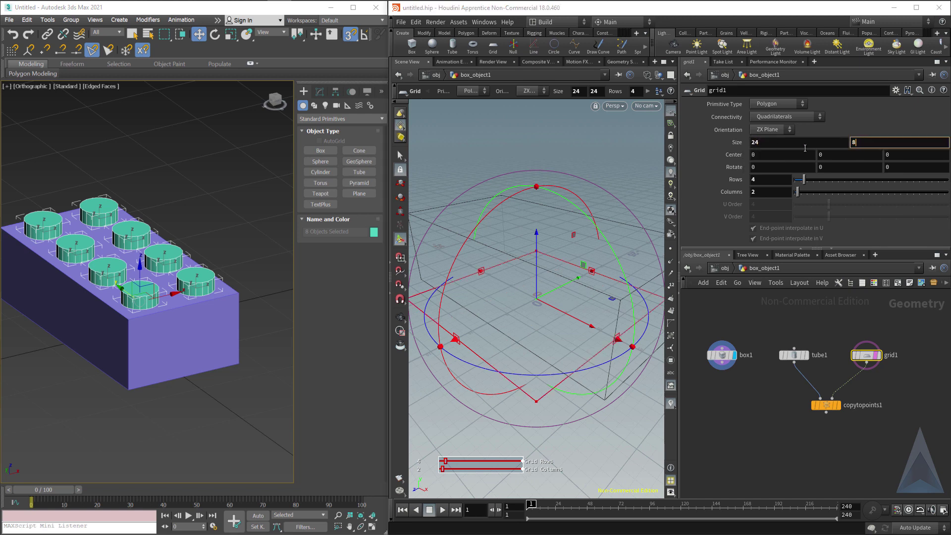
key(Tab)
Step: Display the copied tubes and change the grid to 2 rows and 4 columns
click(840, 405)
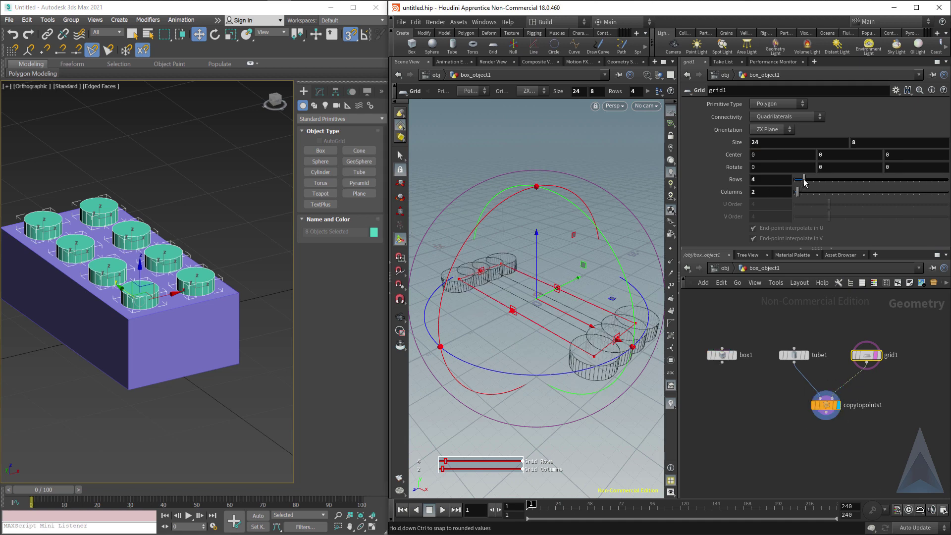
drag(804, 182, 805, 194)
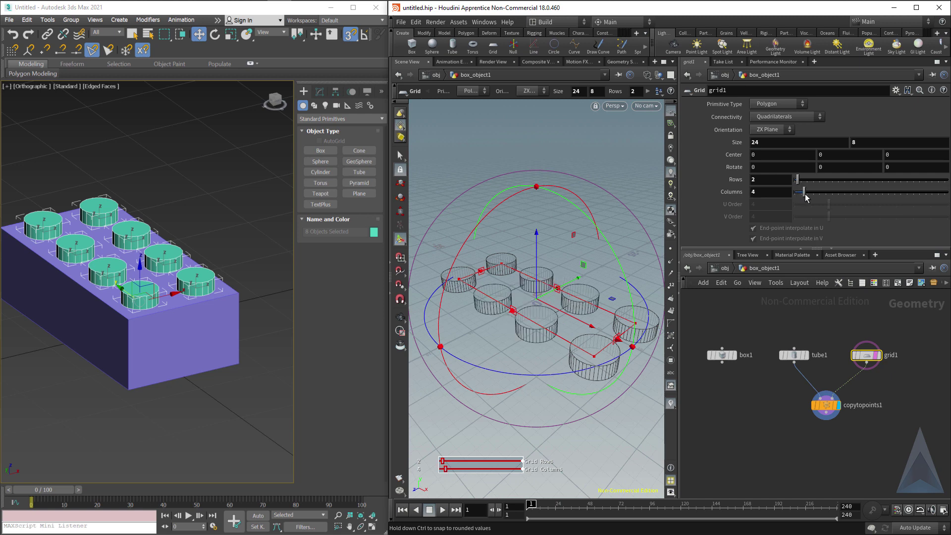
click(838, 406)
click(841, 410)
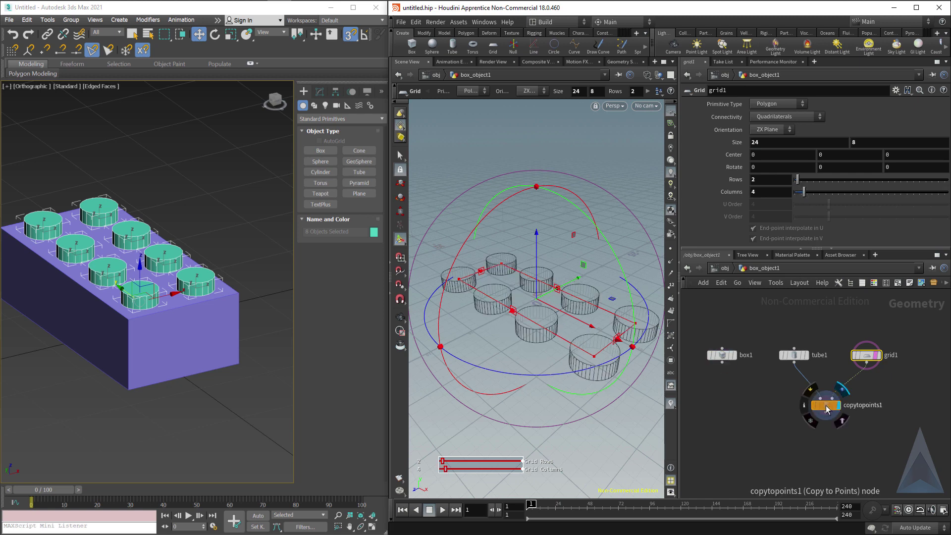
click(825, 405)
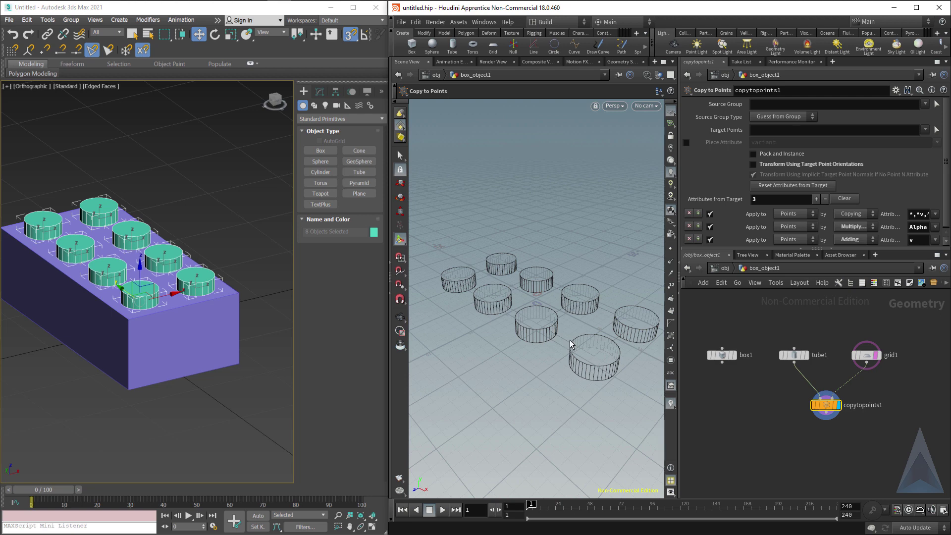
Step: Add a Merge node below the box and Copy to Points nodes
middle_drag(800, 417, 812, 406)
scroll(805, 415, down, 2)
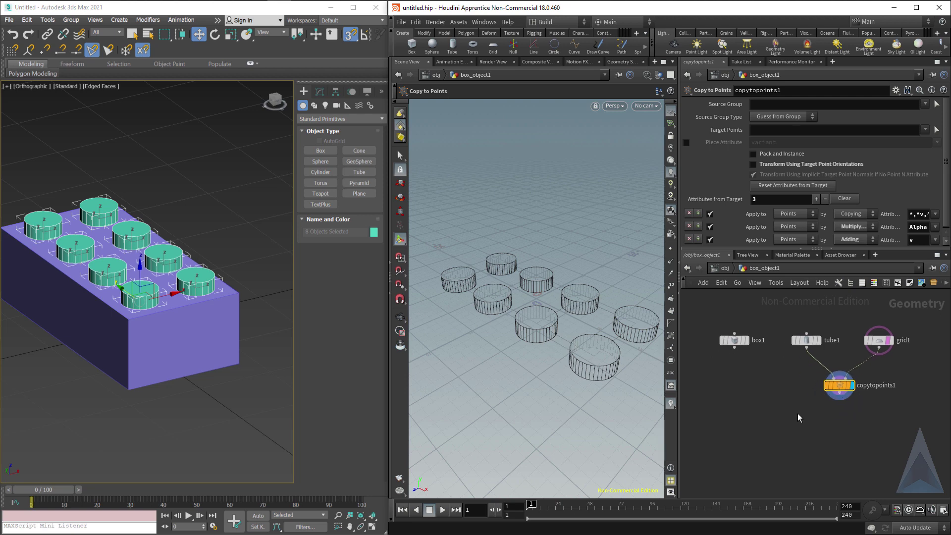
key(Tab)
text(merge)
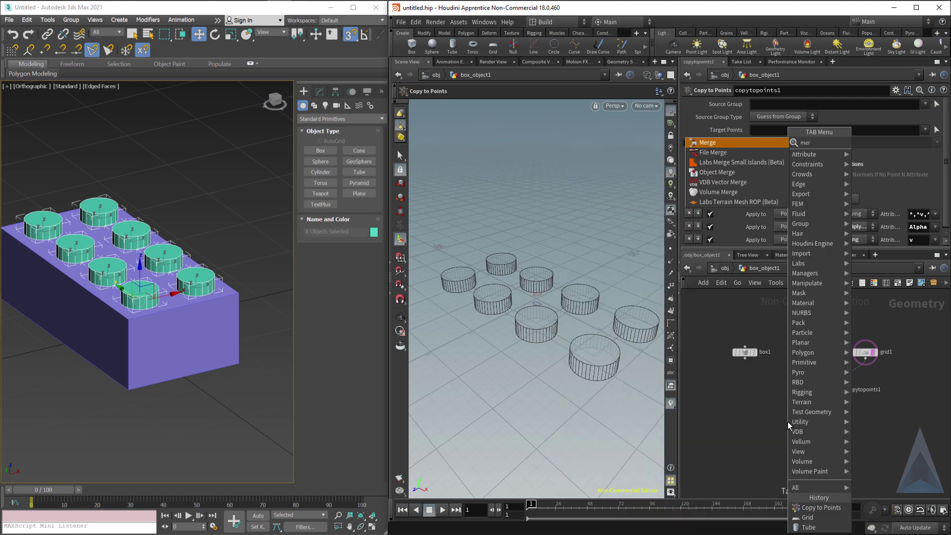
key(Return)
click(787, 422)
Step: Wire the box and the copied tubes into the Merge node, display it, and turn off the grid's template
click(745, 354)
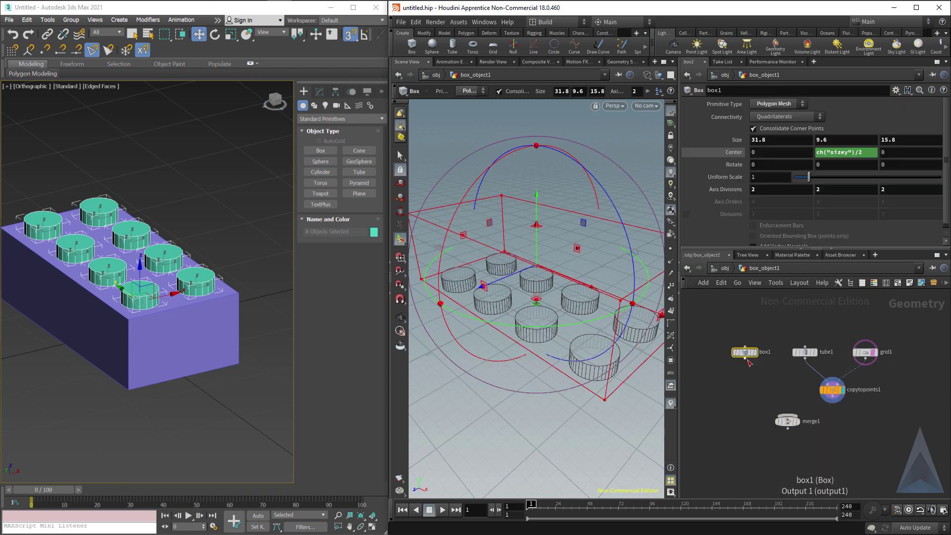
drag(745, 359, 808, 408)
click(832, 397)
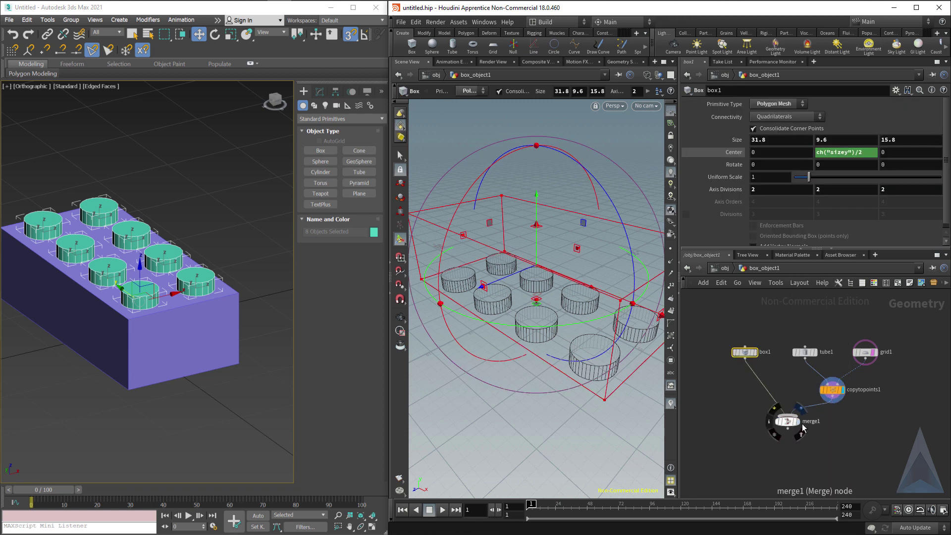
click(797, 421)
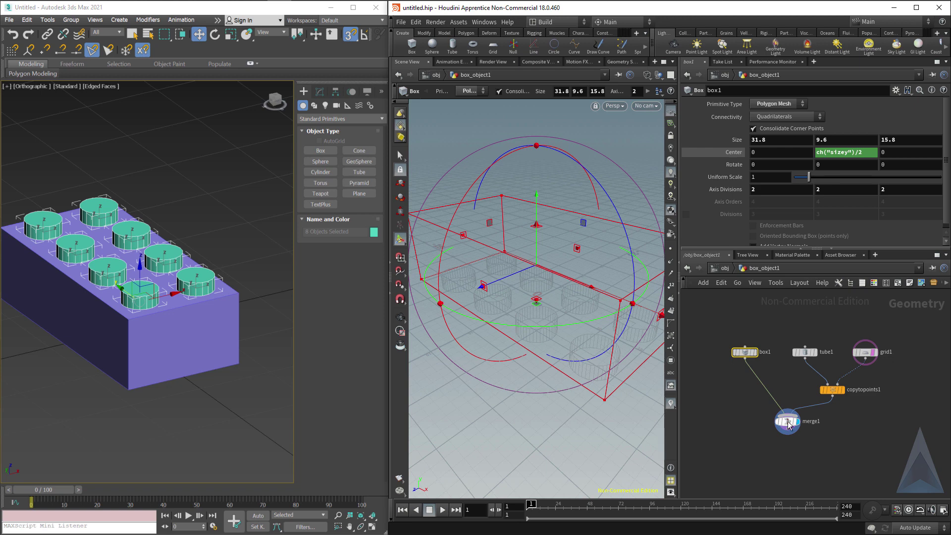
click(788, 422)
Step: Frame the merged brick in the front view and move the Merge node directly beneath the box node
key(space+3)
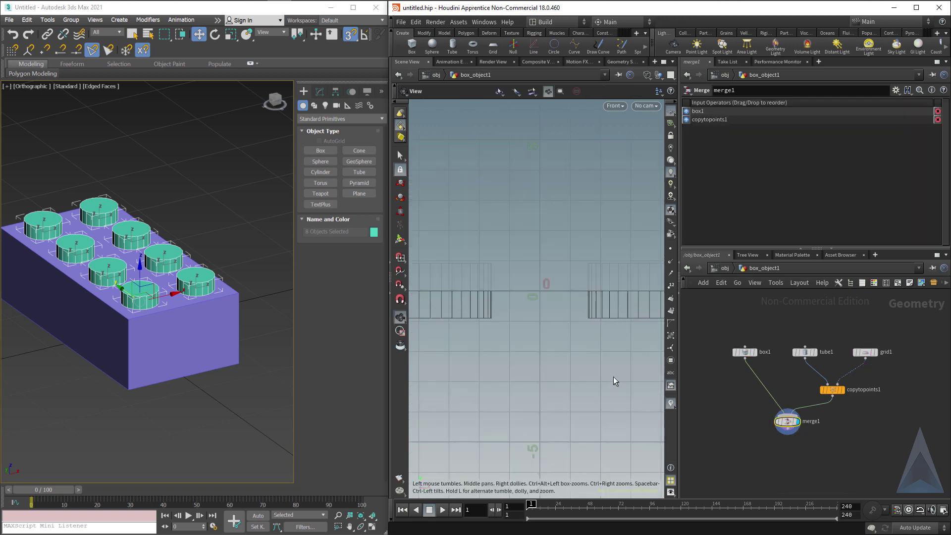
key(space+h)
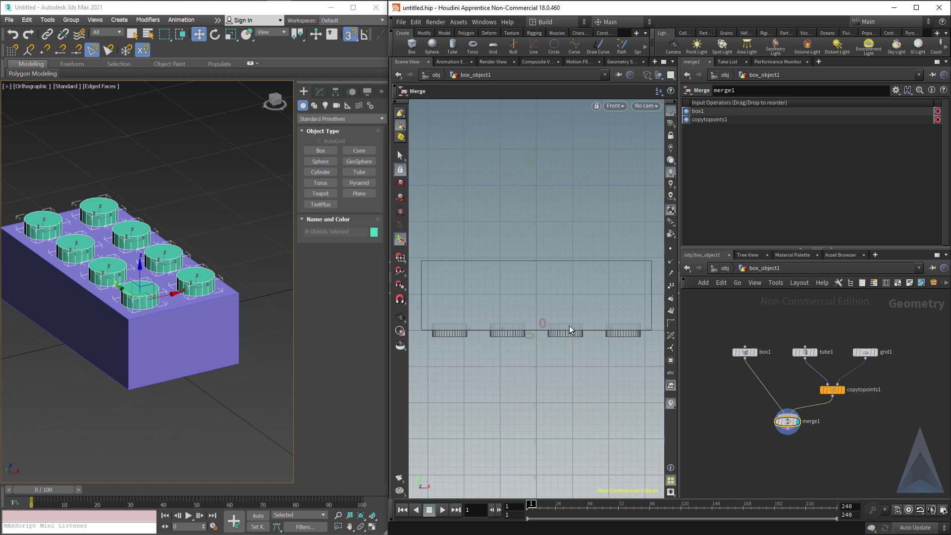
drag(787, 421, 744, 424)
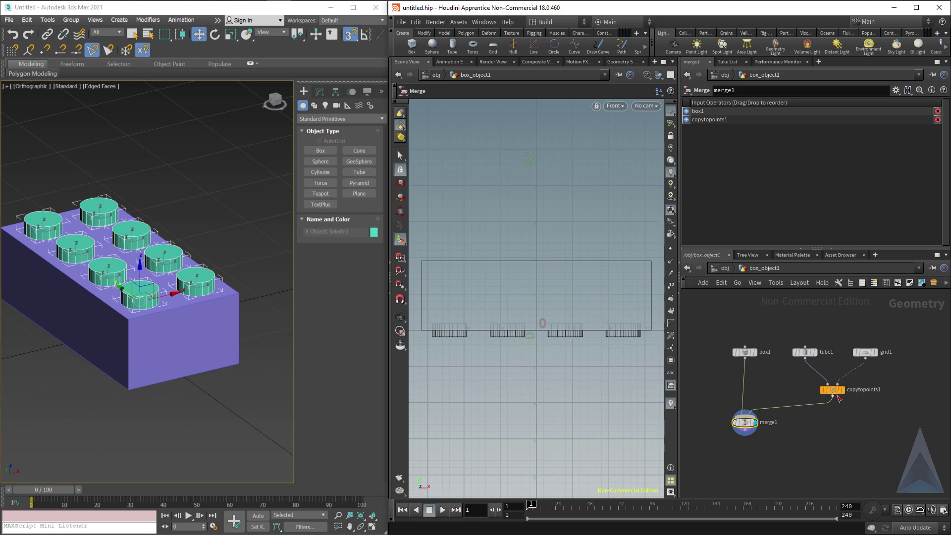
Step: Insert a Transform node on the wire between the Copy to Points and Merge nodes, keeping the Merge node displayed
mouse_move(832, 395)
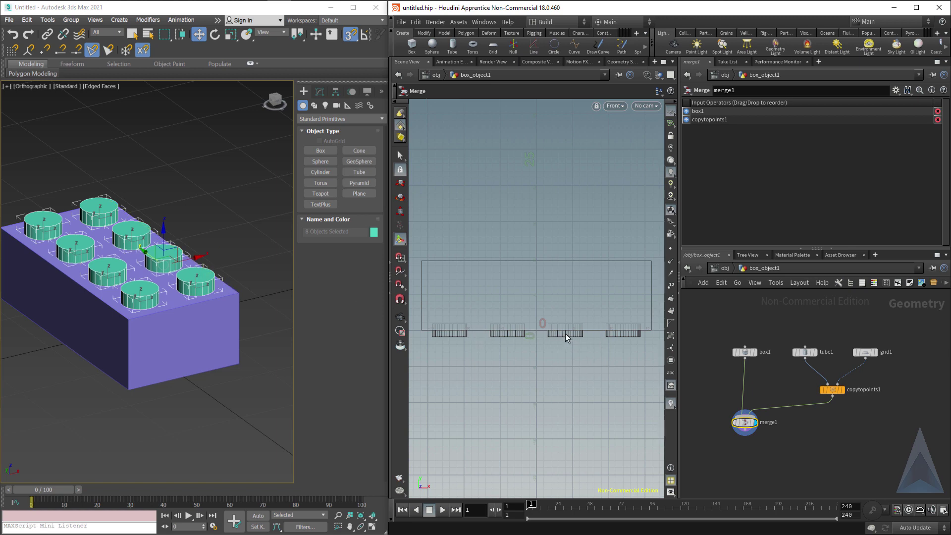
click(835, 391)
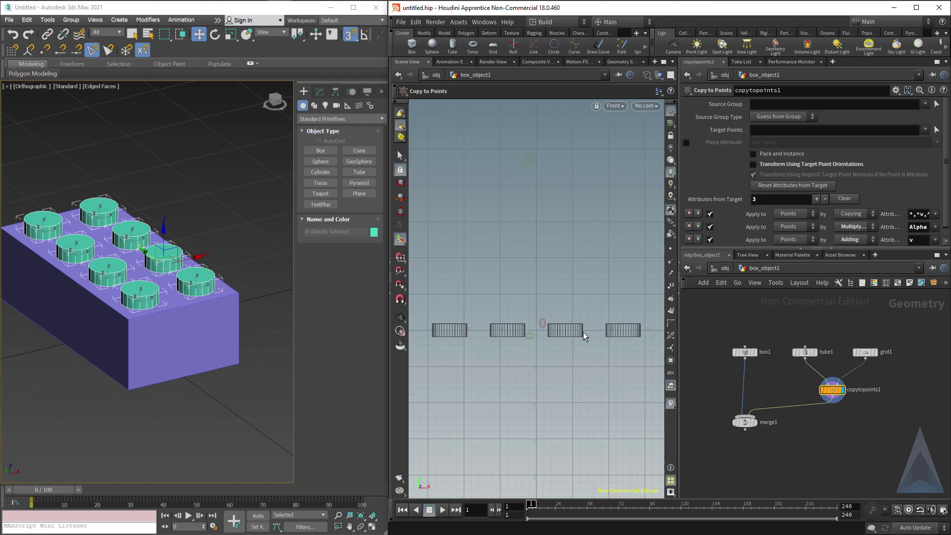
click(760, 428)
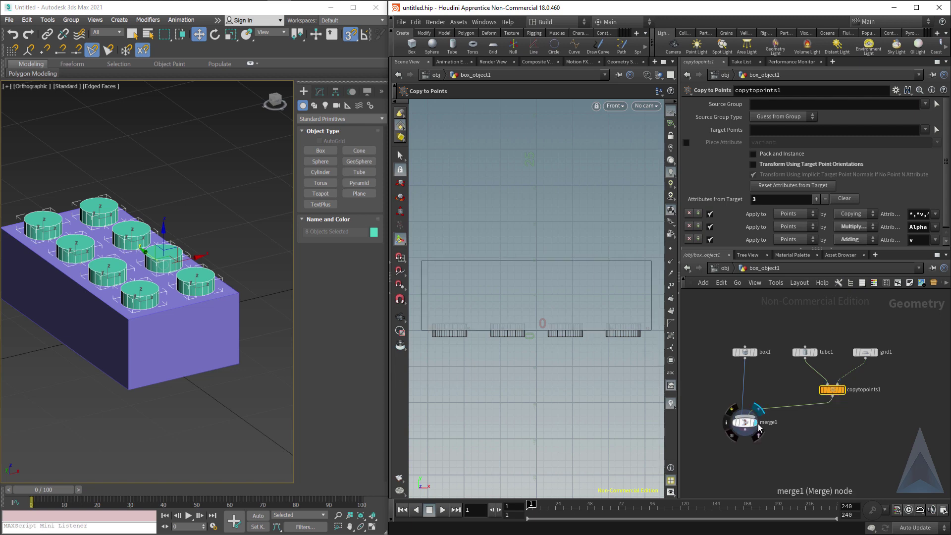
click(833, 396)
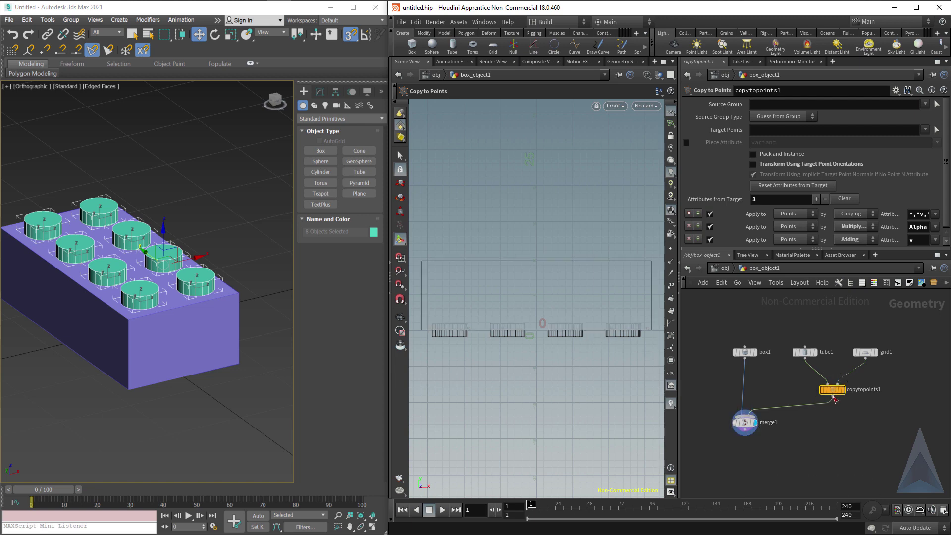
click(836, 418)
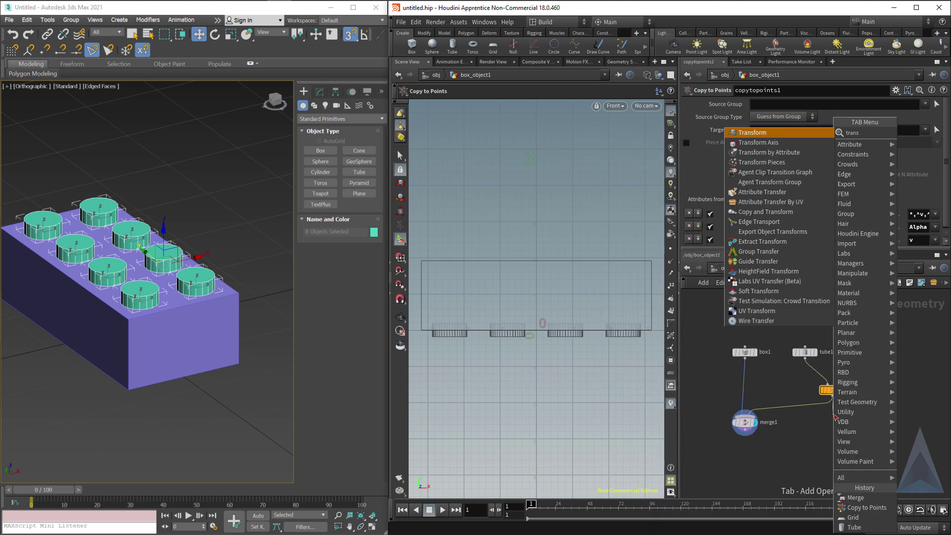
key(Escape)
drag(834, 414, 819, 410)
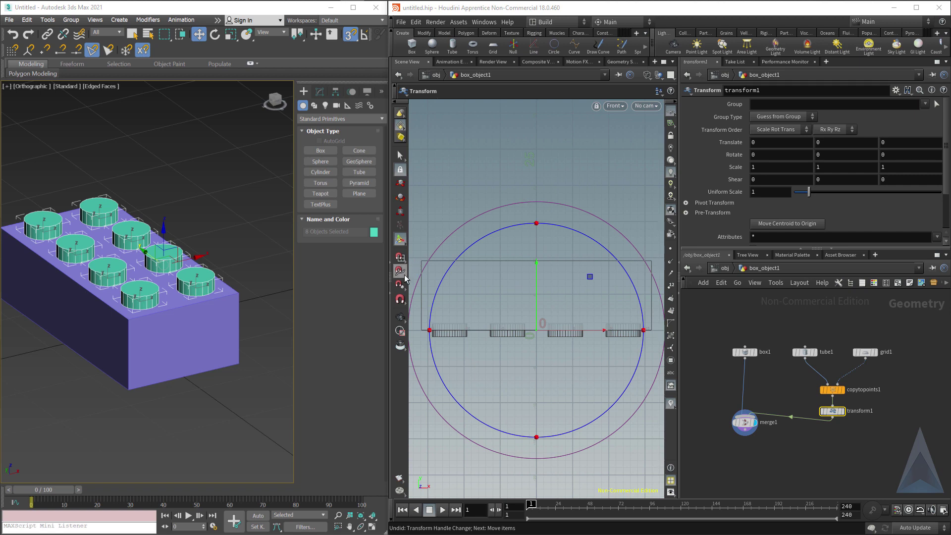
Step: Move the studs up with snapping to the box's top corner, giving a Y translation of 9.6
mouse_move(856, 417)
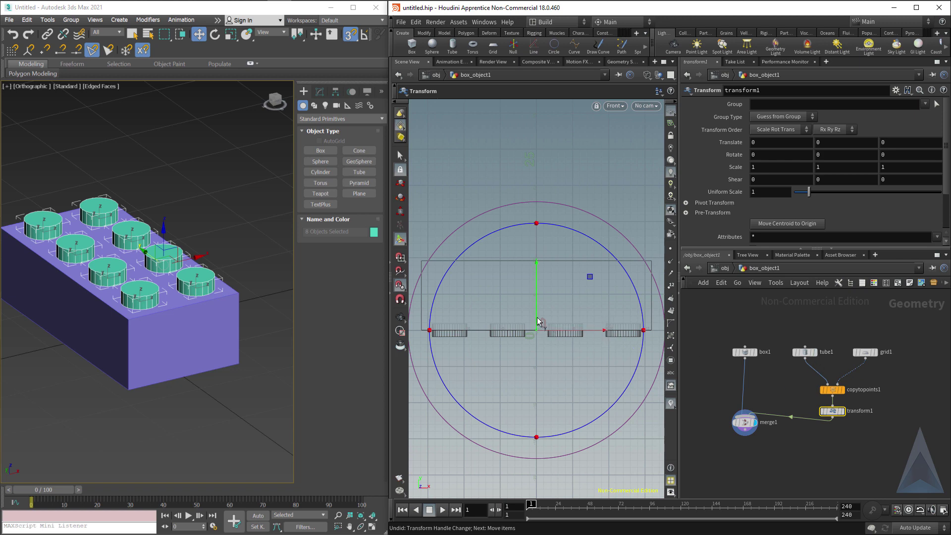
drag(539, 322, 652, 260)
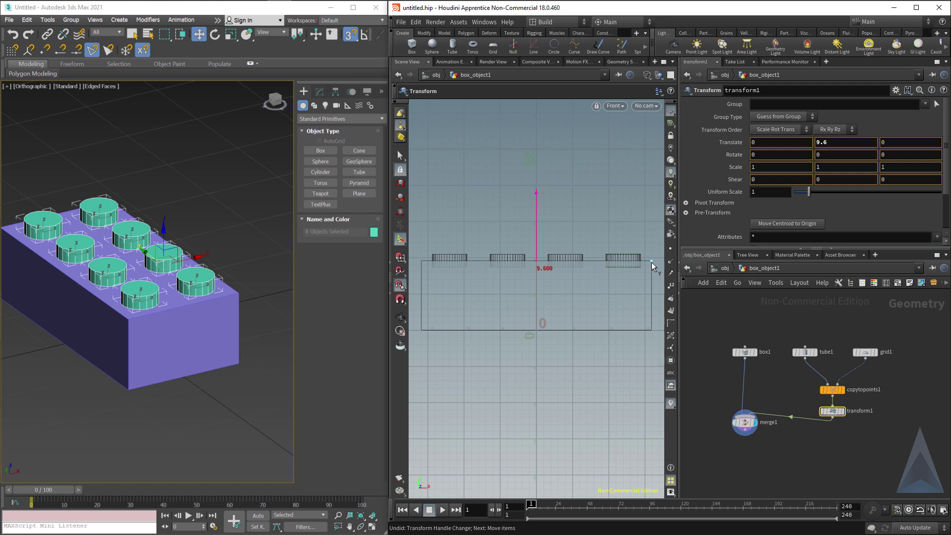
drag(632, 253, 651, 260)
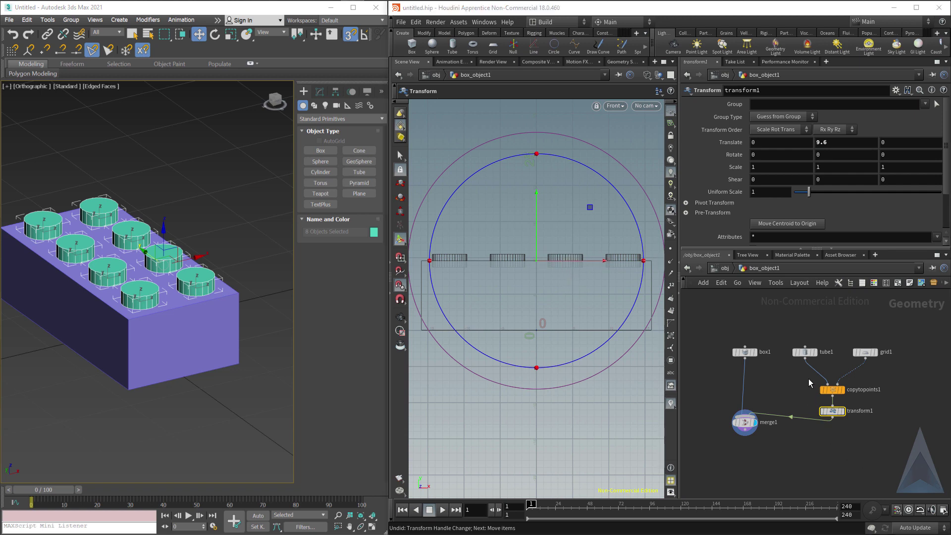
Step: Set the tube's Y center to a relative reference to its height divided by two, ch("height")/2
click(805, 354)
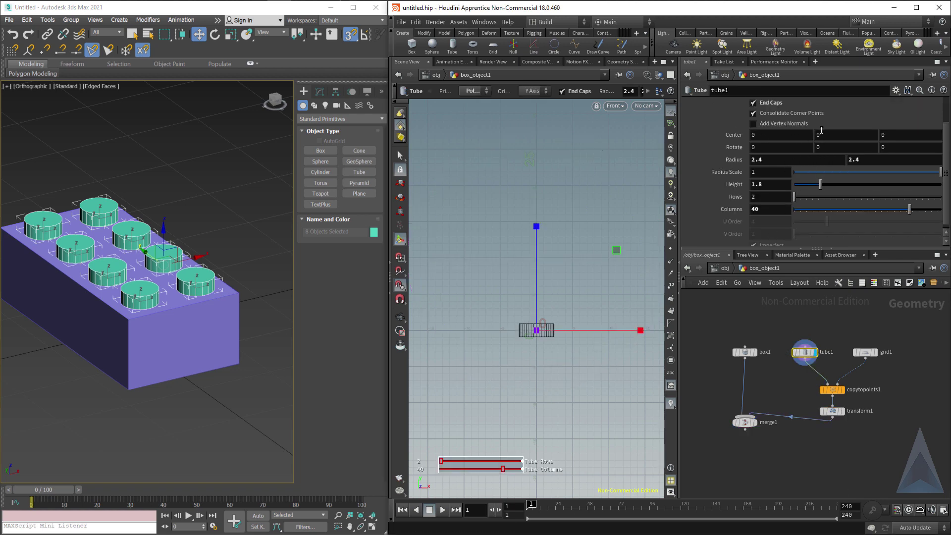
right_click(773, 188)
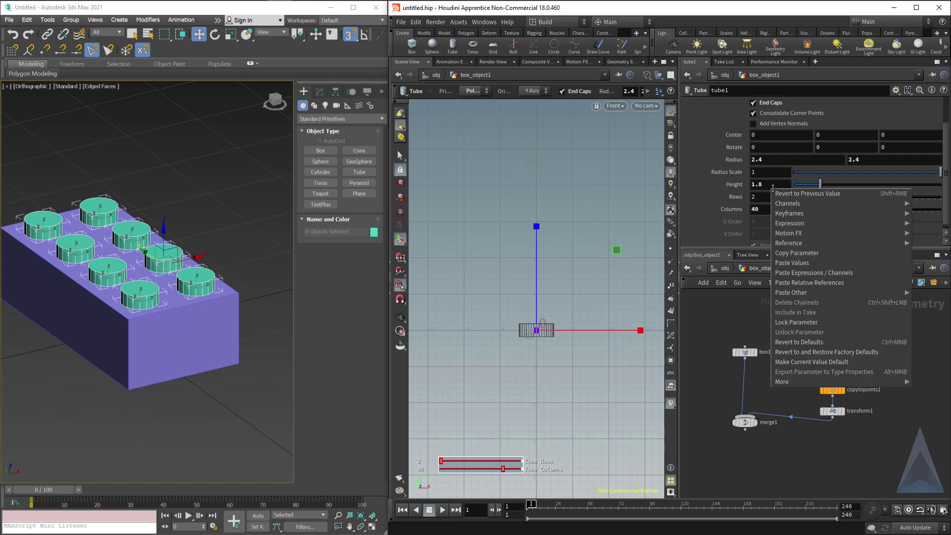
click(794, 254)
right_click(839, 134)
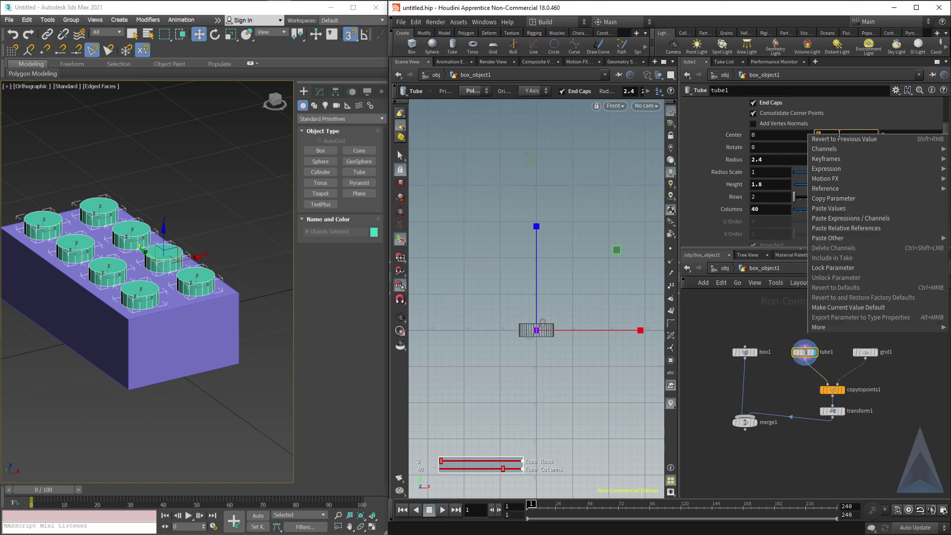
click(847, 227)
text(/2)
key(Return)
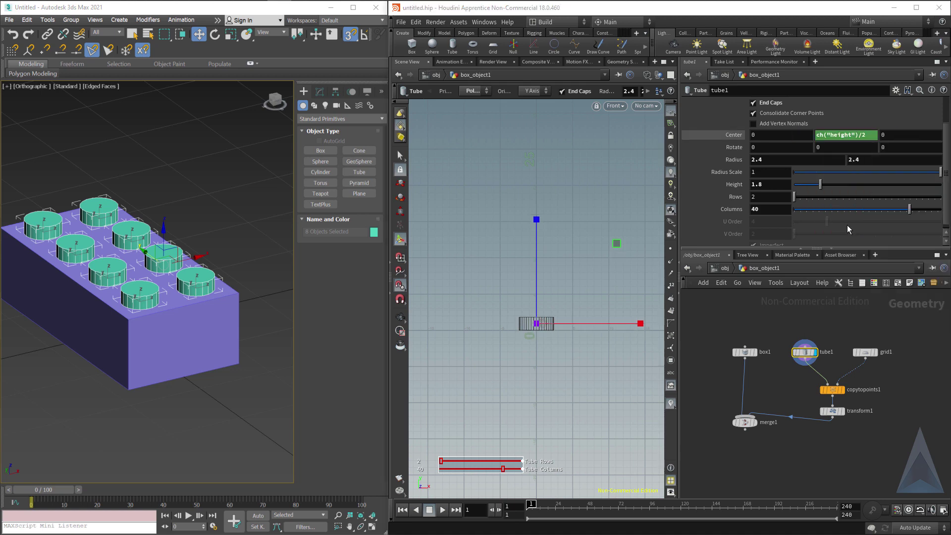
Step: Display the transformed studs, switch the display back to the merged brick, and select the Merge node
click(846, 414)
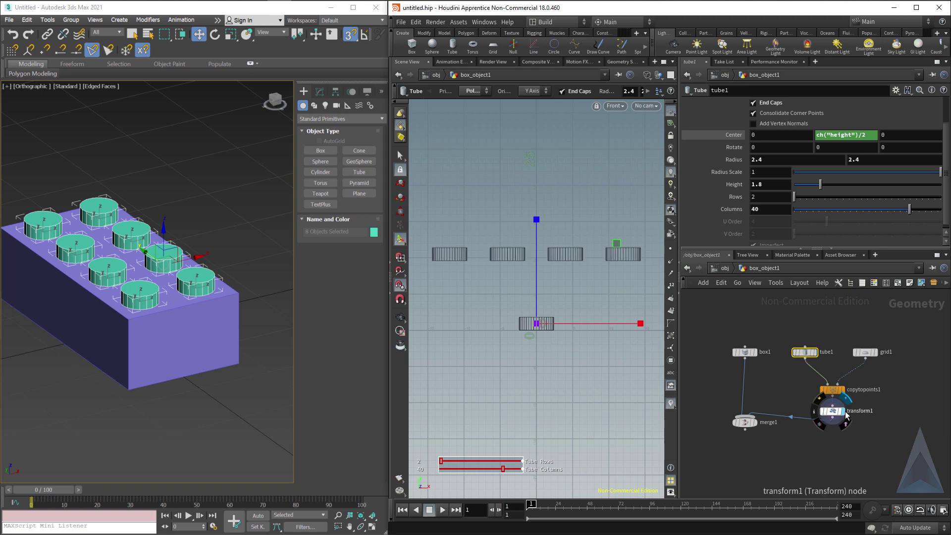
click(758, 427)
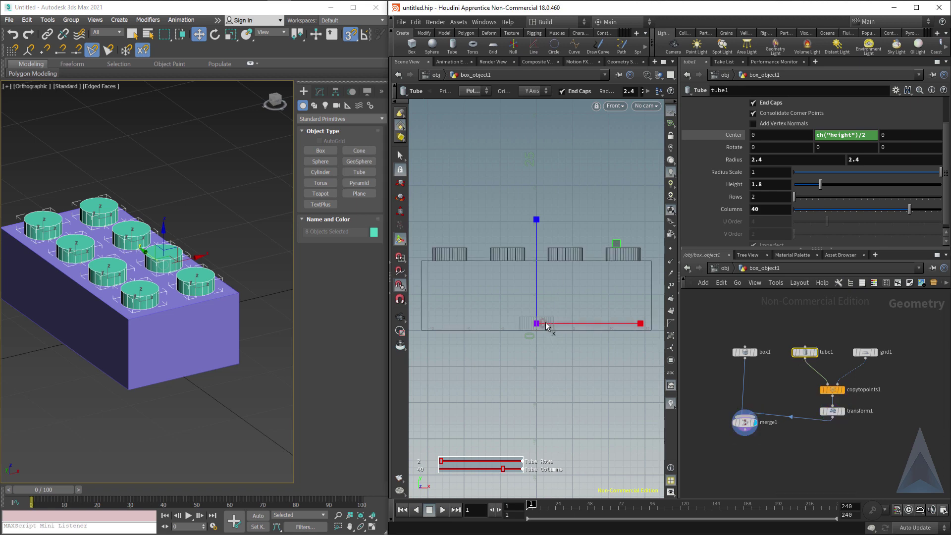
click(742, 422)
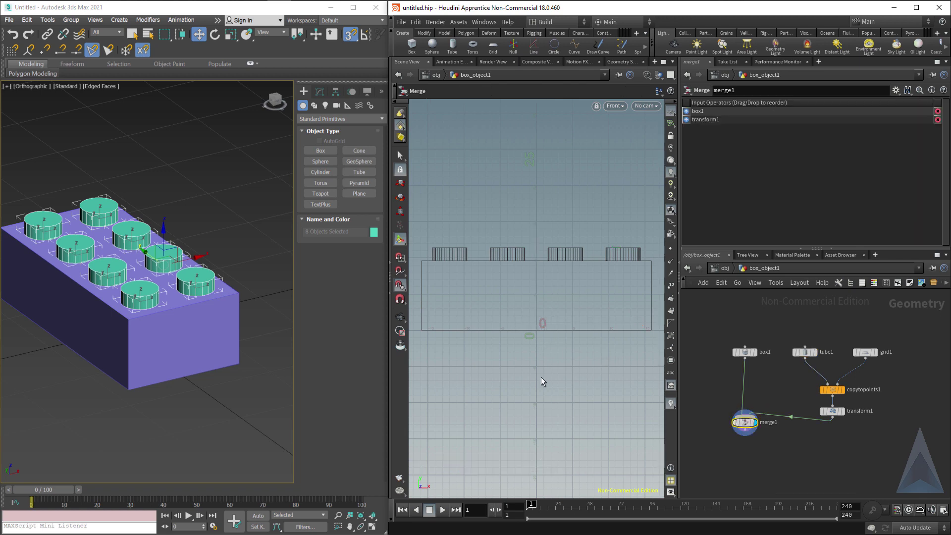
Step: Examine the finished brick in a shaded perspective view and compare it with the brick in 3ds Max
key(space+1)
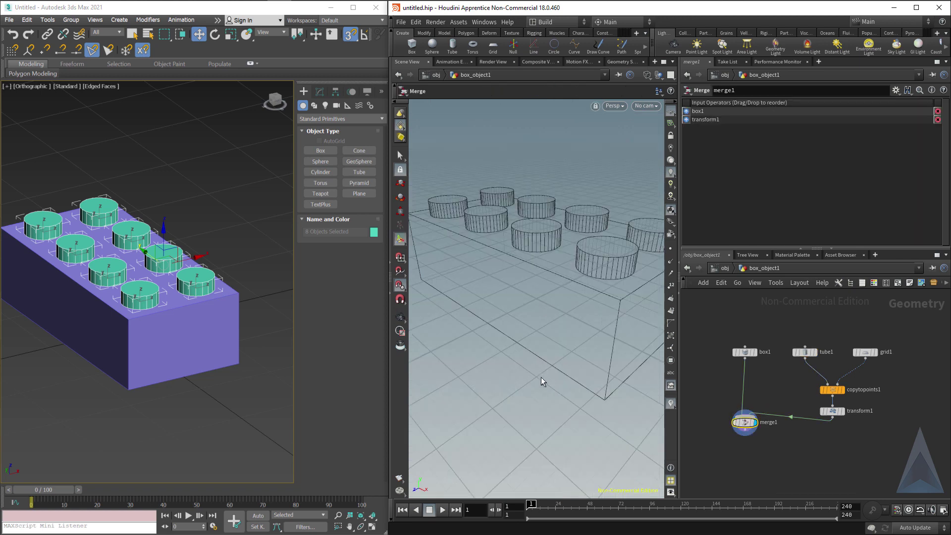
key(w)
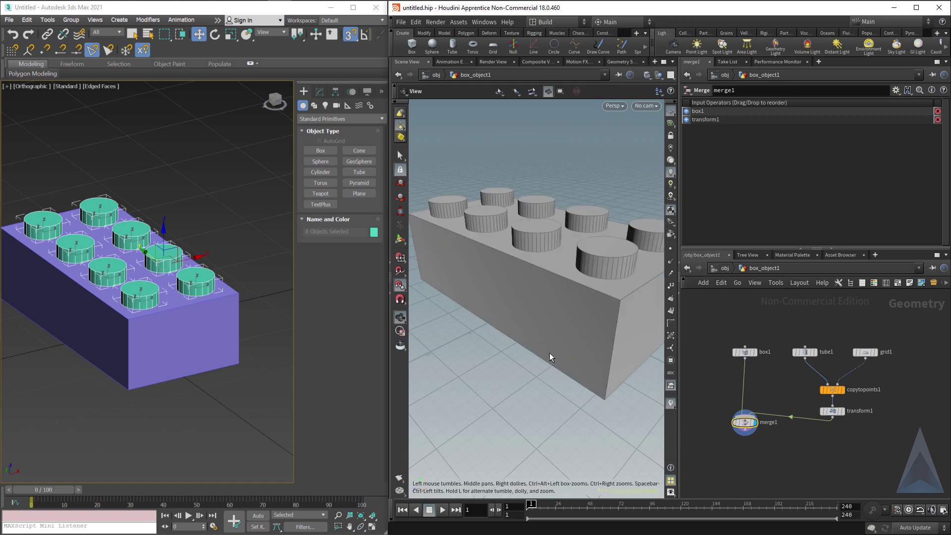
scroll(549, 353, down, 3)
key(Return)
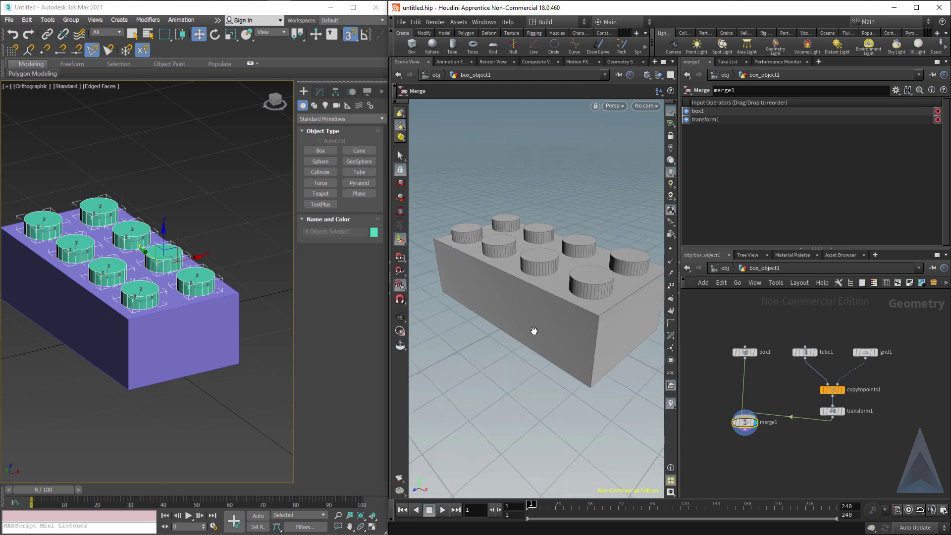
key(Escape)
middle_drag(513, 306, 527, 311)
drag(520, 313, 556, 295)
key(Return)
key(Return)
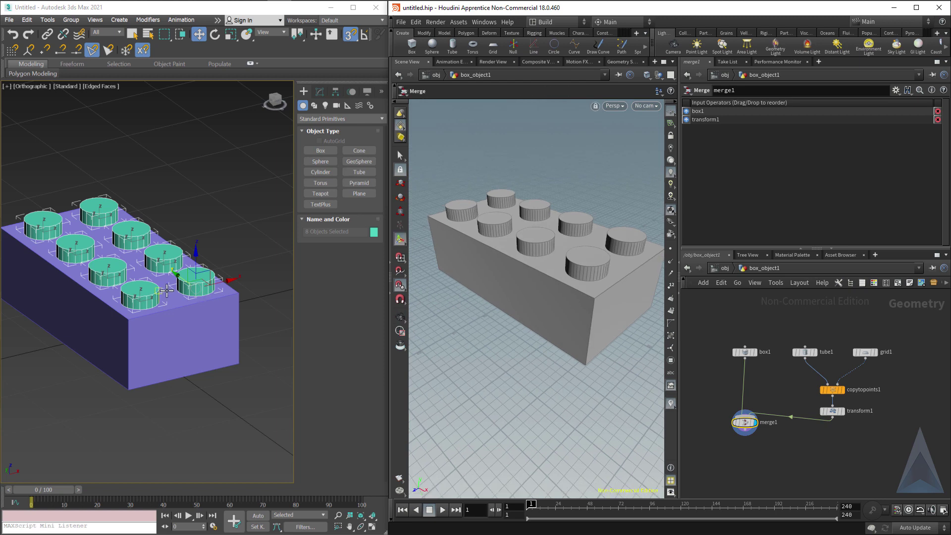
mouse_move(164, 300)
alt+middle_down()
mouse_move(172, 251)
mouse_move(173, 291)
mouse_move(163, 303)
alt+middle_up()
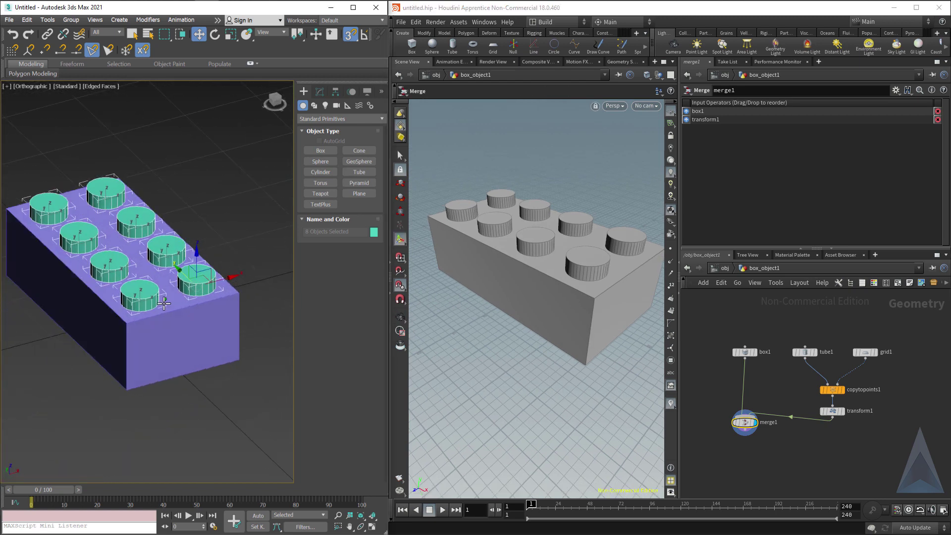